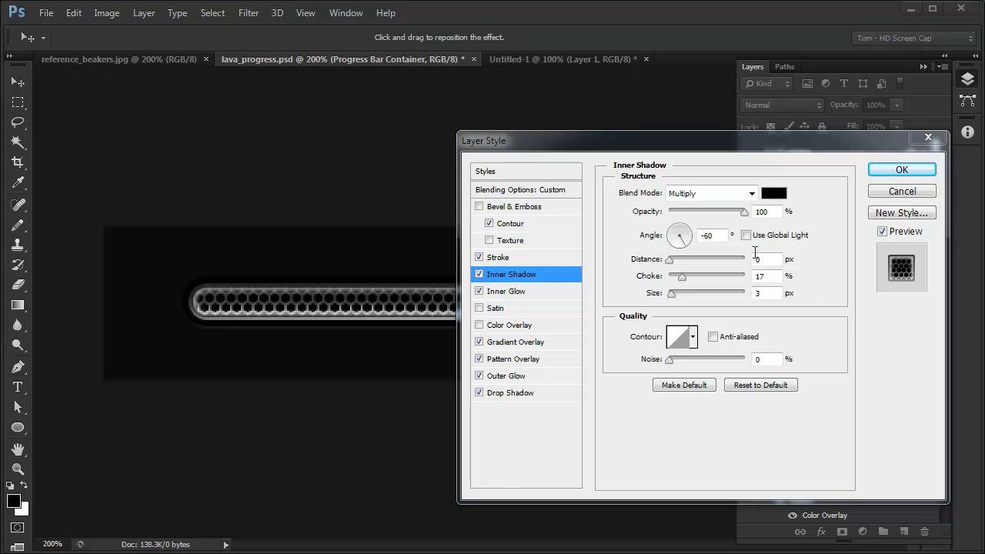
Enable the Bevel & Emboss effect on the Progress Bar Container layer and apply the layer style.
{"action": "left_click", "coordinate": [487, 207]}
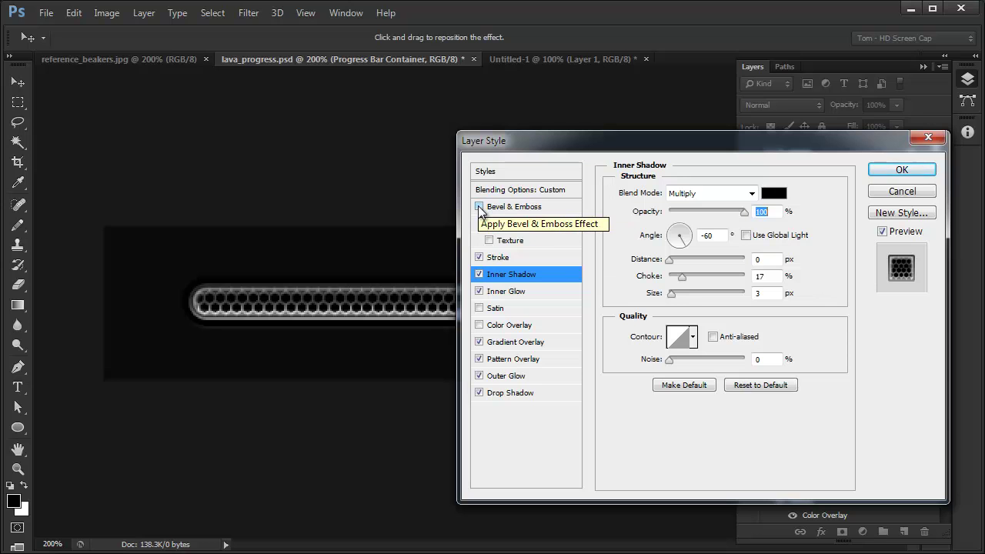
{"action": "left_click", "coordinate": [506, 207]}
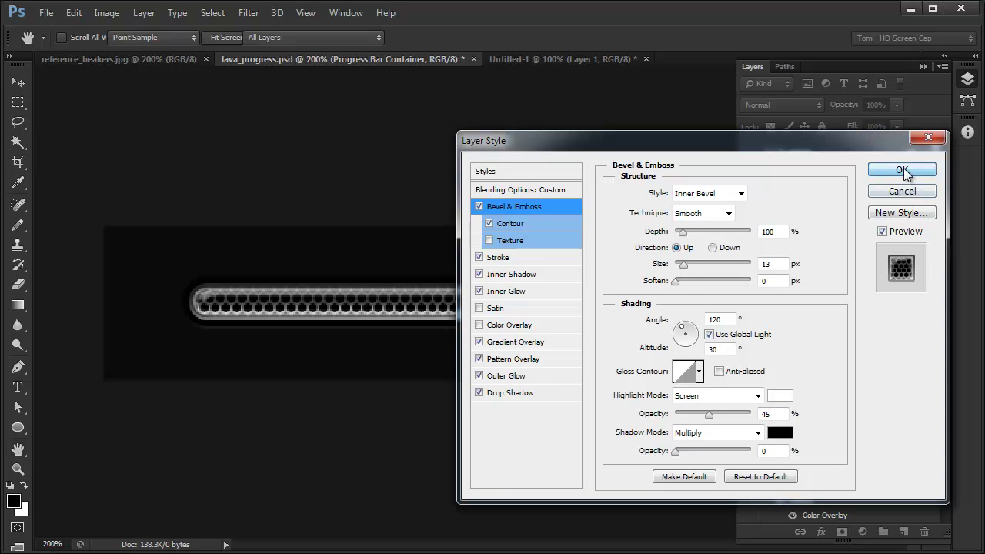
{"action": "left_click", "coordinate": [877, 170]}
In the Untitled-1 document, fill the Background layer with 50% Gray.
{"action": "left_click", "coordinate": [543, 61]}
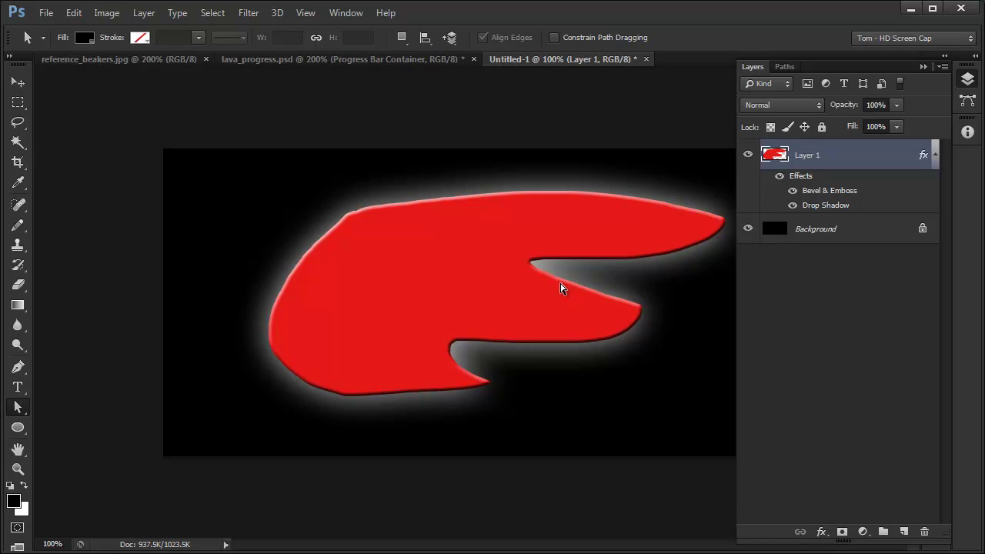
{"action": "left_click", "coordinate": [788, 230]}
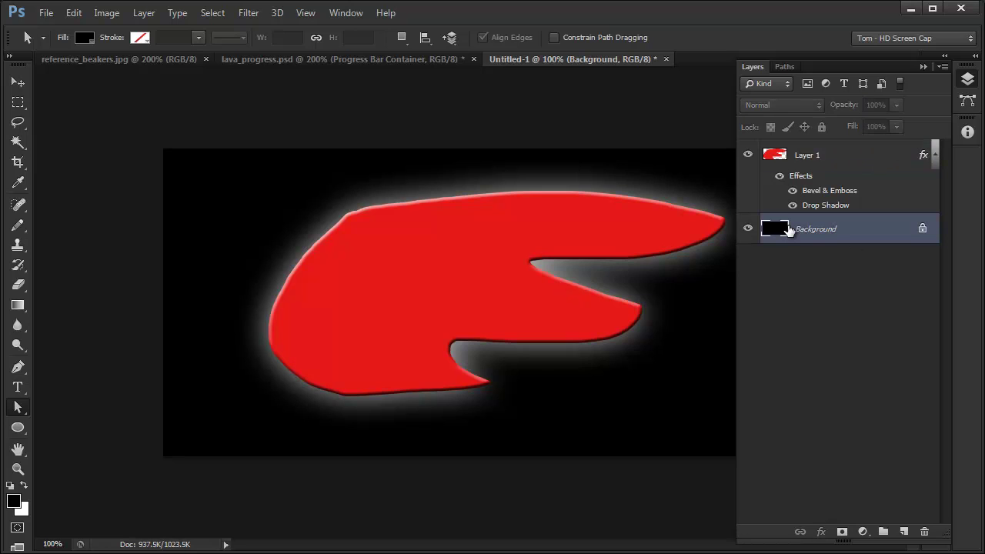
{"action": "key", "text": "shift+F5"}
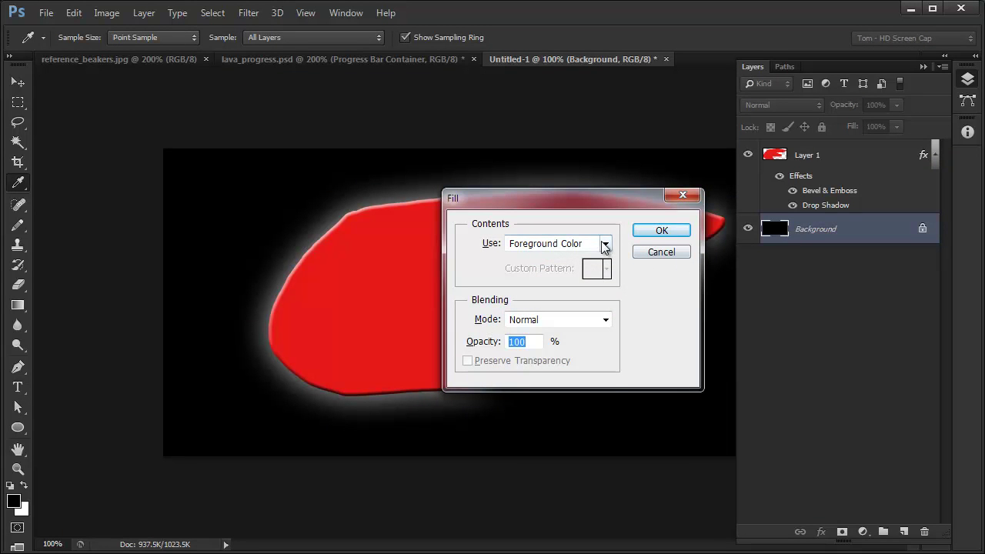
{"action": "left_click", "coordinate": [604, 244]}
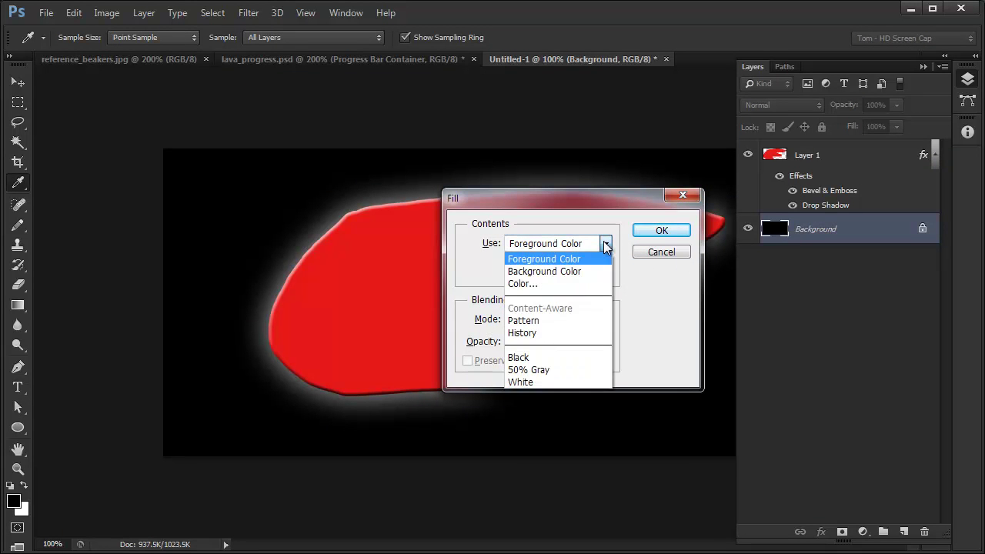
{"action": "left_click", "coordinate": [547, 370]}
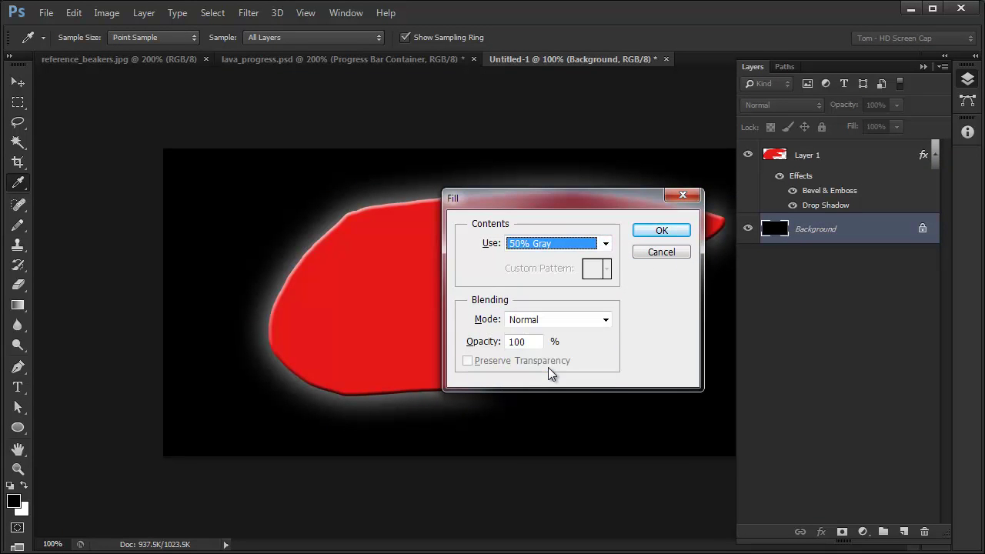
{"action": "left_click", "coordinate": [663, 230]}
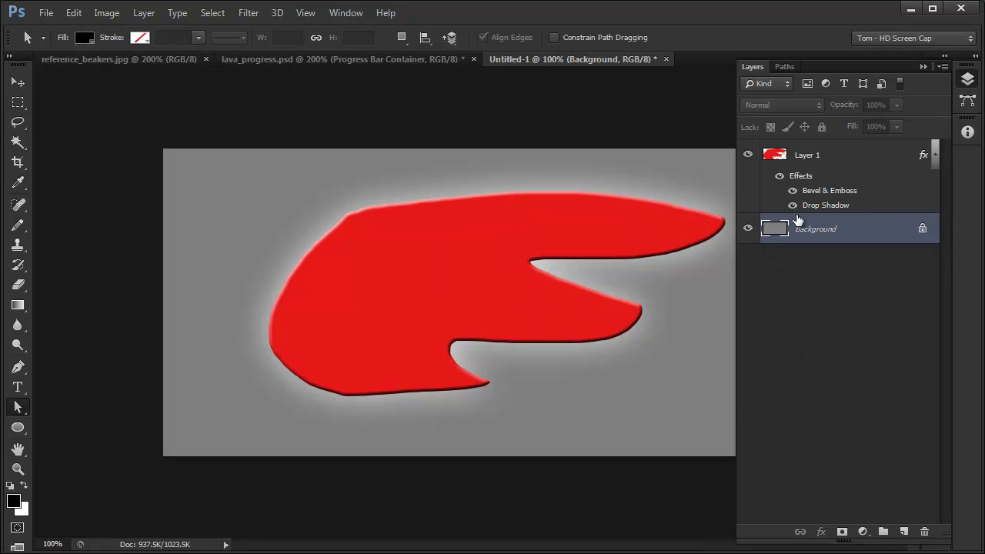
Delete the Drop Shadow effect from Layer 1.
{"action": "left_click_drag", "start_coordinate": [812, 207], "coordinate": [924, 533]}
{"action": "left_click", "coordinate": [820, 197]}
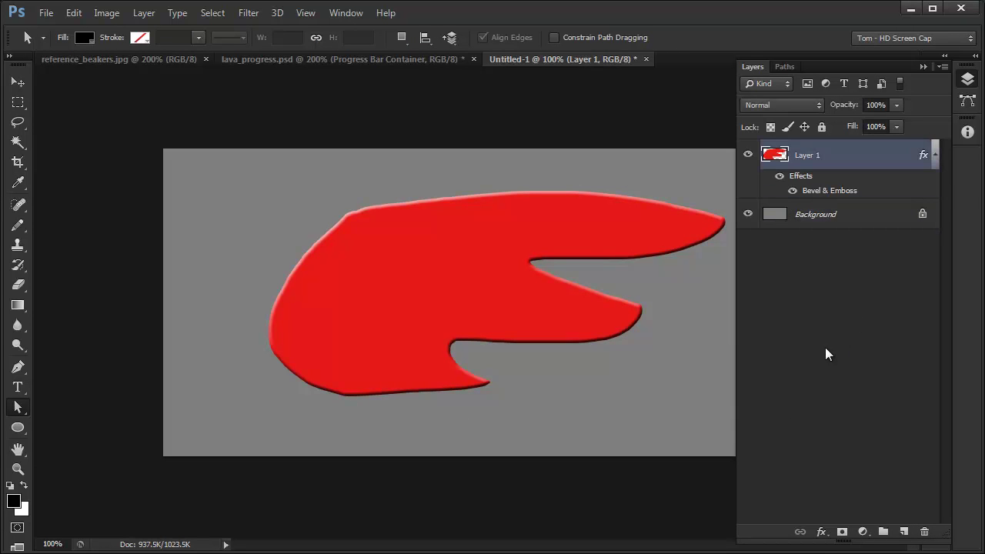
Set Layer 1's Bevel & Emboss size to 16 px and both its highlight and shadow opacity to 100%.
{"action": "double_click", "coordinate": [827, 192]}
{"action": "left_click_drag", "start_coordinate": [714, 148], "coordinate": [548, 260]}
{"action": "left_click_drag", "start_coordinate": [480, 217], "coordinate": [319, 103]}
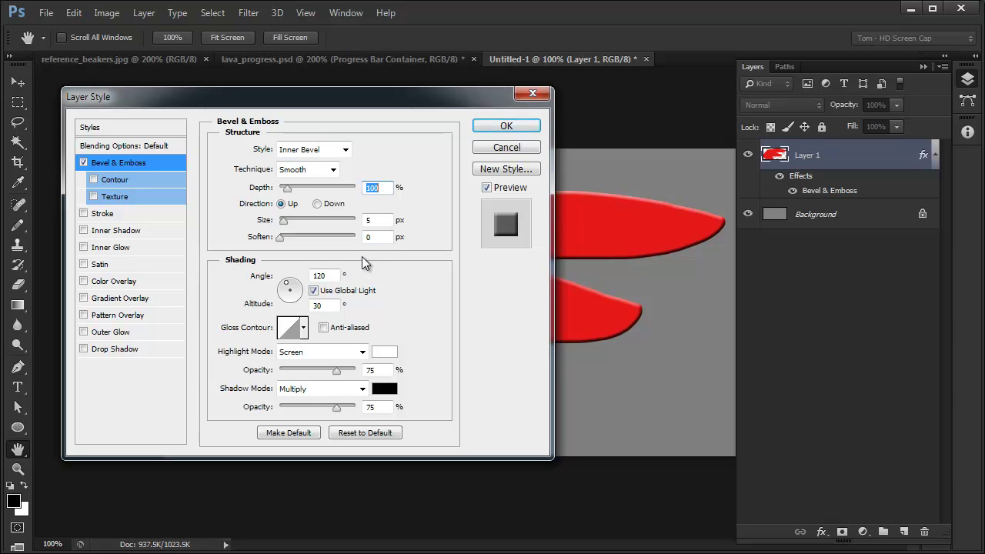
{"action": "left_click_drag", "start_coordinate": [282, 222], "coordinate": [288, 220]}
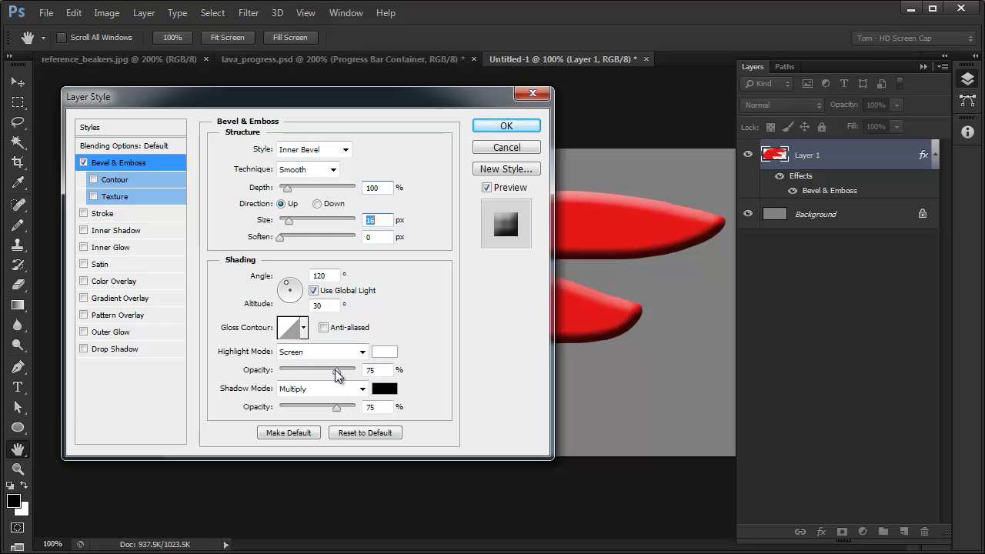
{"action": "left_click_drag", "start_coordinate": [335, 370], "coordinate": [362, 368]}
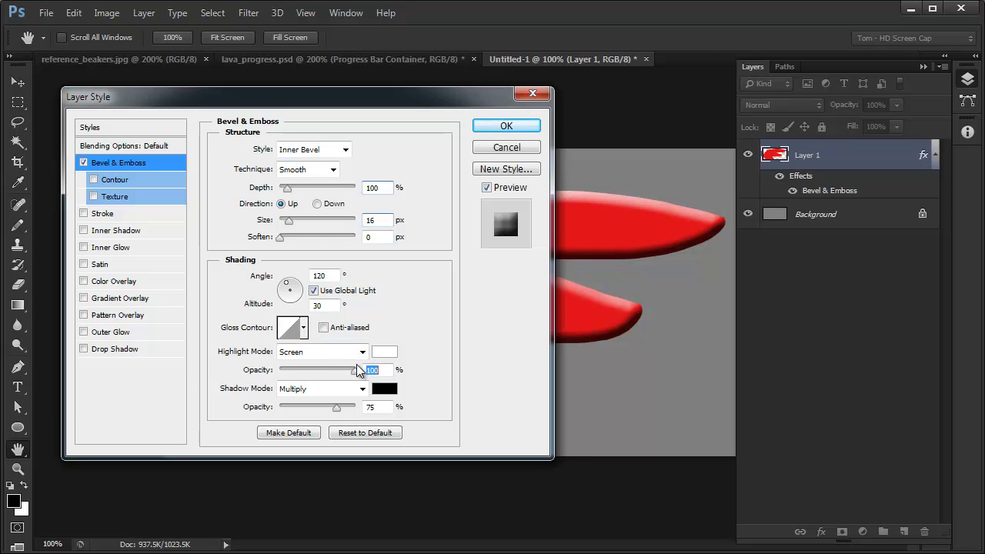
{"action": "left_click_drag", "start_coordinate": [336, 407], "coordinate": [357, 409]}
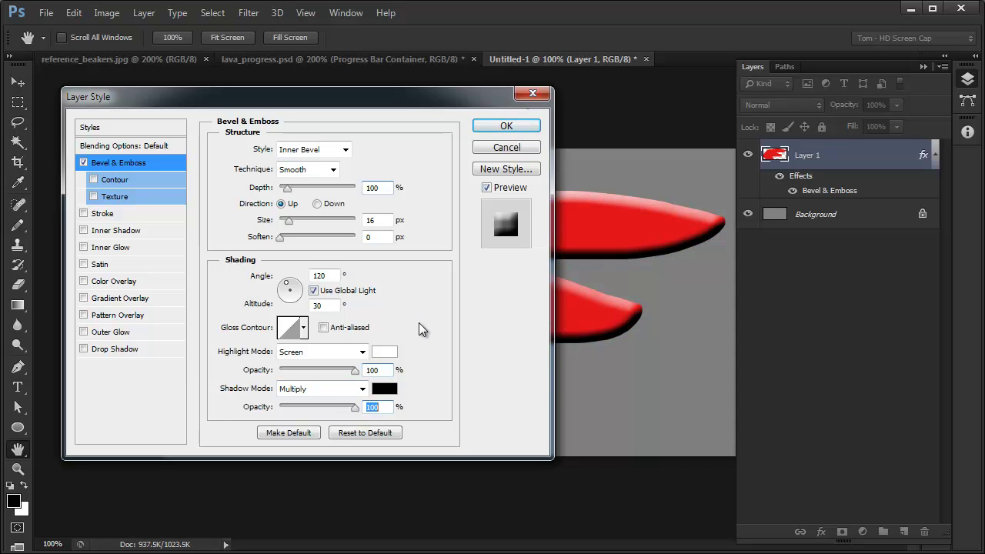
Set the bevel's shadow color to white (ffffff) and its Shadow Mode to Screen.
{"action": "left_click", "coordinate": [383, 390]}
{"action": "left_click", "coordinate": [658, 200]}
{"action": "left_click", "coordinate": [383, 388]}
{"action": "type", "text": "ffffff"}
{"action": "left_click", "coordinate": [656, 175]}
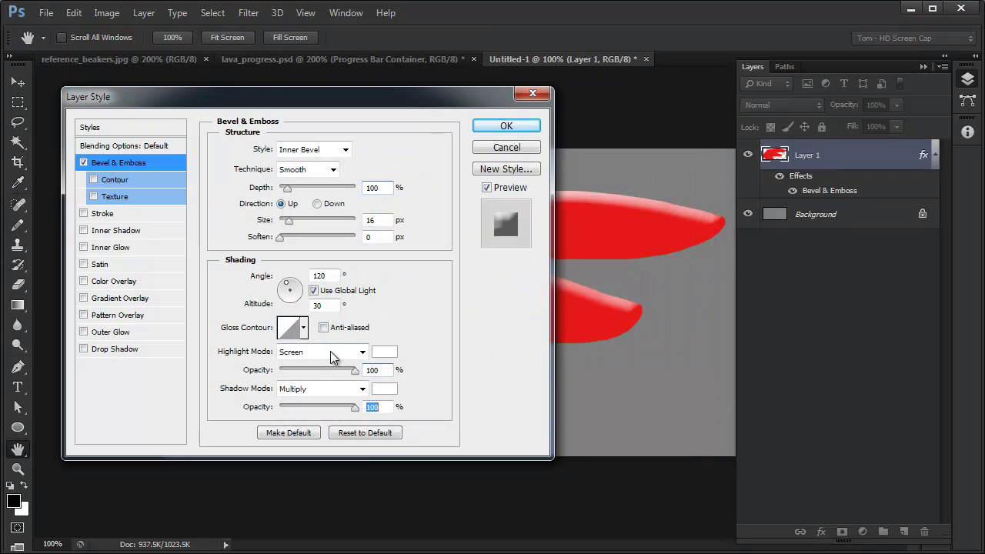
{"action": "left_click", "coordinate": [317, 388]}
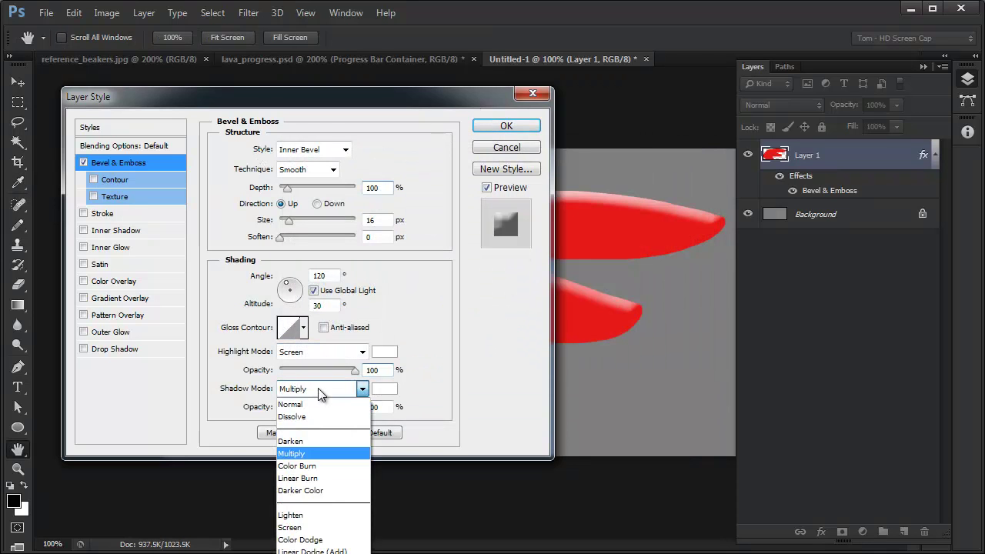
{"action": "left_click", "coordinate": [306, 527]}
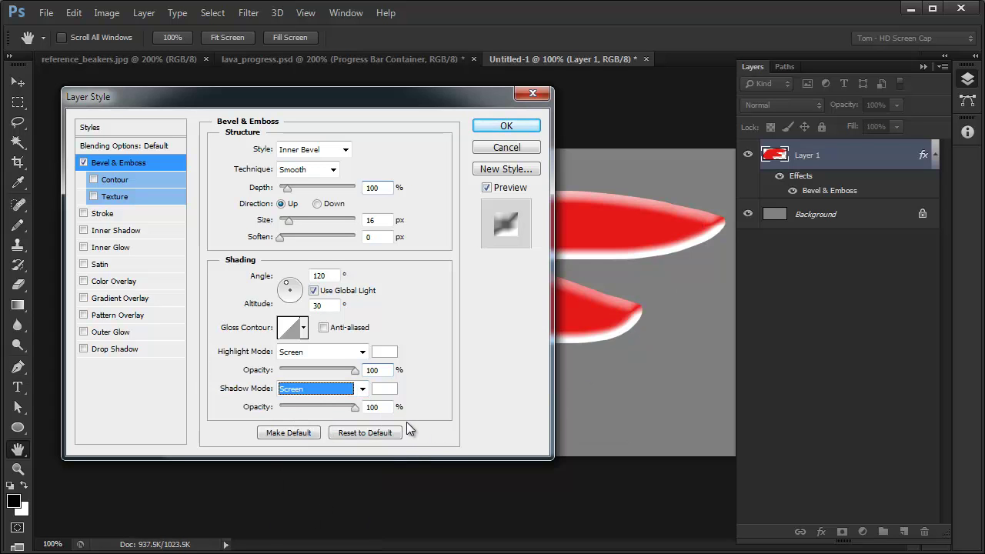
Return the bevel's Shadow Mode to Multiply and its shadow color to black.
{"action": "left_click", "coordinate": [361, 389]}
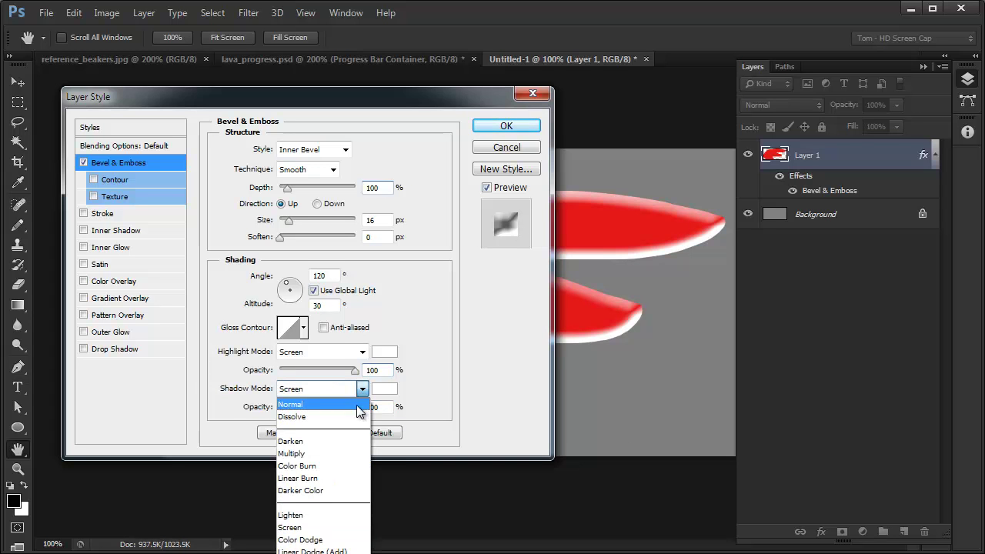
{"action": "left_click", "coordinate": [331, 452]}
{"action": "left_click", "coordinate": [385, 389]}
{"action": "left_click_drag", "start_coordinate": [416, 244], "coordinate": [556, 432]}
{"action": "left_click", "coordinate": [658, 175]}
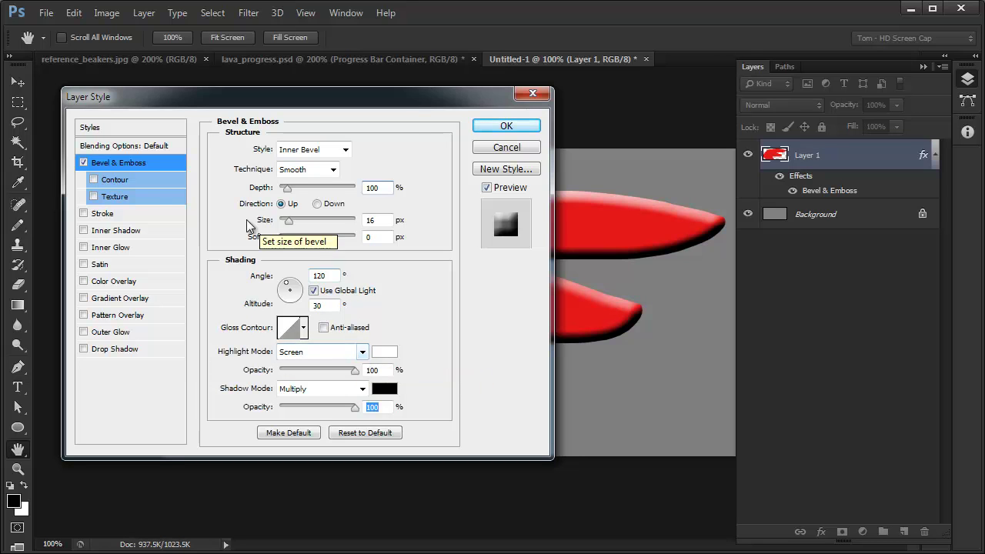
Add a bevel Texture using the deboss stroke horiz pattern with a depth of -2%.
{"action": "left_click", "coordinate": [147, 177]}
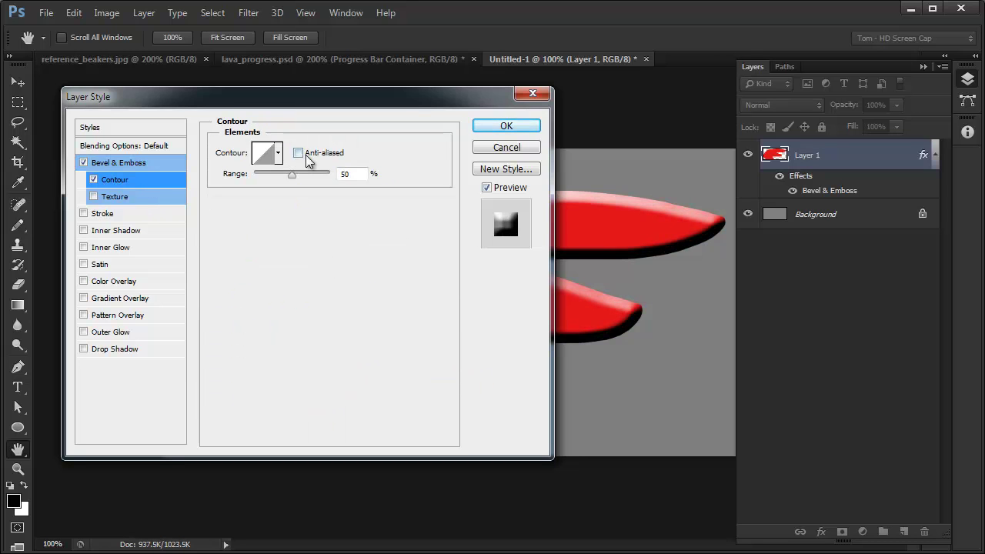
{"action": "left_click", "coordinate": [115, 197]}
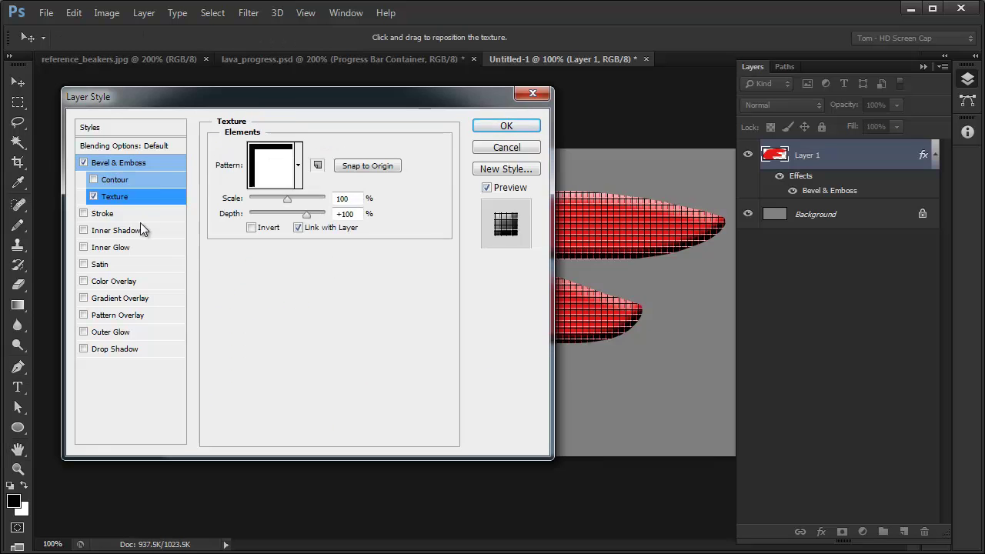
{"action": "left_click", "coordinate": [298, 165]}
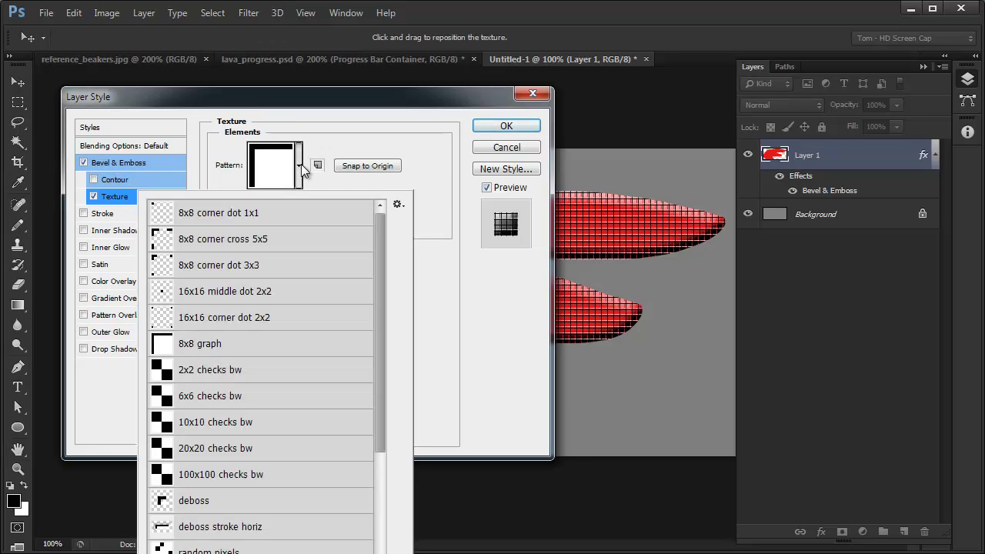
{"action": "left_click", "coordinate": [214, 530]}
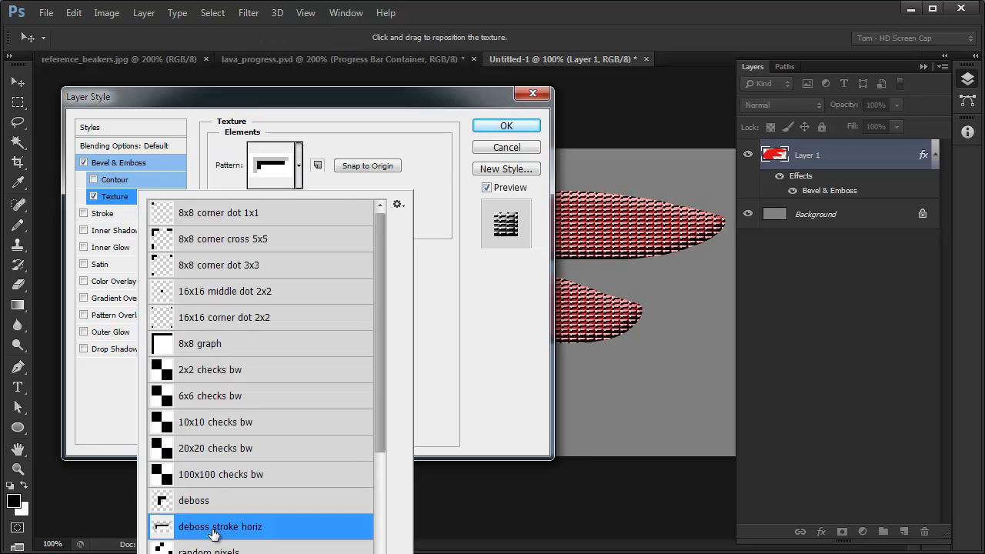
{"action": "left_click", "coordinate": [434, 141]}
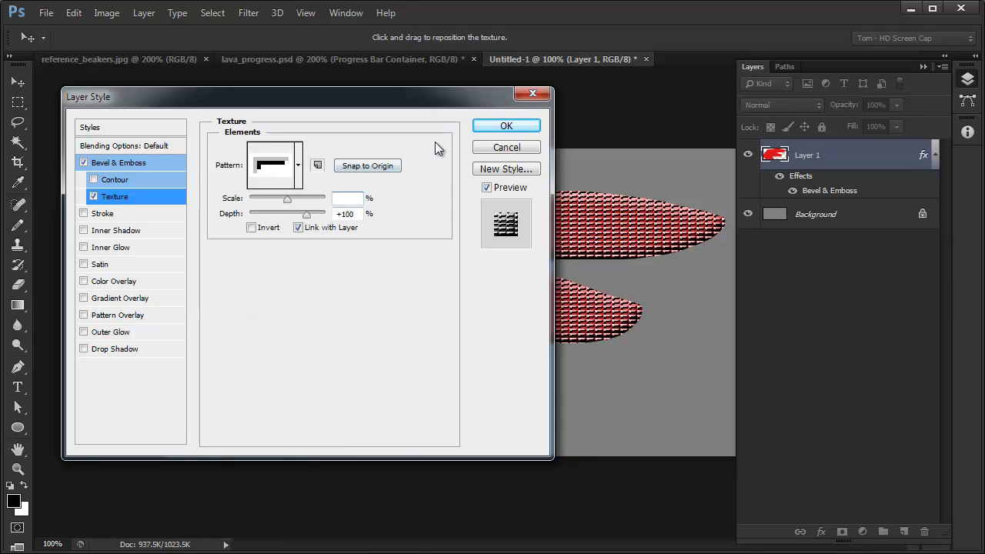
{"action": "mouse_move", "coordinate": [304, 216]}
{"action": "left_mouse_down"}
{"action": "mouse_move", "coordinate": [280, 217]}
{"action": "mouse_move", "coordinate": [289, 219]}
{"action": "left_mouse_up"}
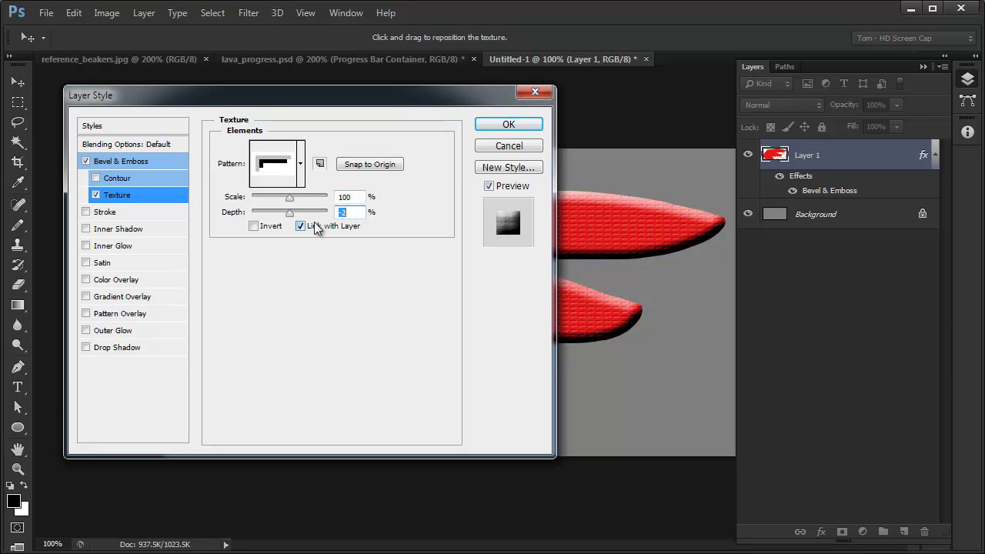
Change the bevel texture's pattern to HEX 3D.
{"action": "left_click", "coordinate": [301, 158]}
{"action": "left_click_drag", "start_coordinate": [379, 339], "coordinate": [380, 469]}
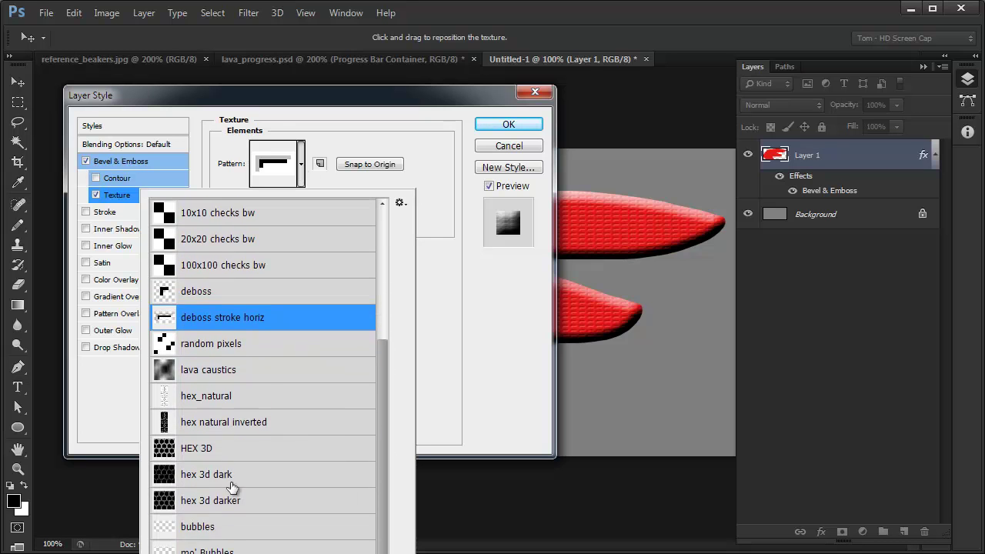
{"action": "left_click", "coordinate": [209, 447]}
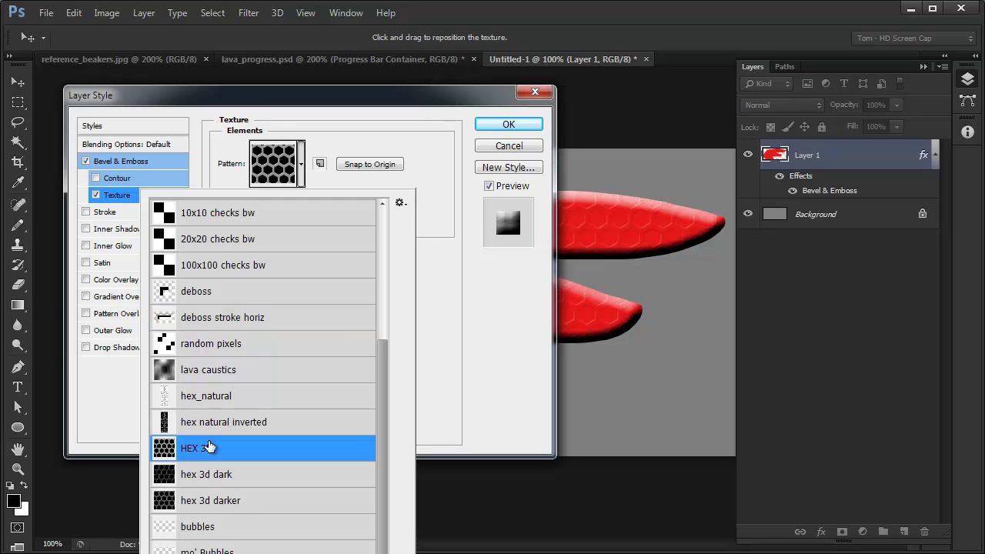
{"action": "left_click", "coordinate": [416, 170]}
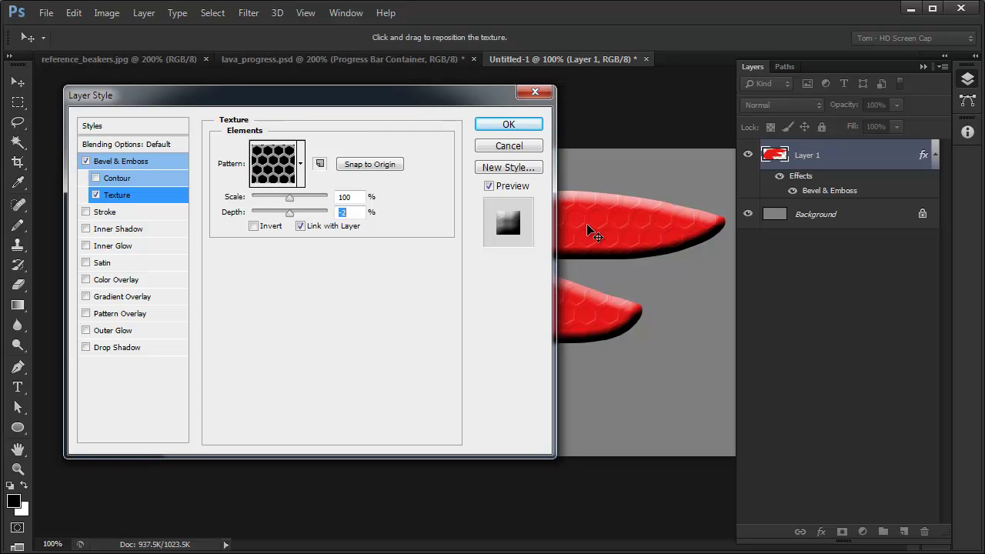
Turn off the Texture option of Layer 1's bevel.
{"action": "left_click", "coordinate": [108, 159]}
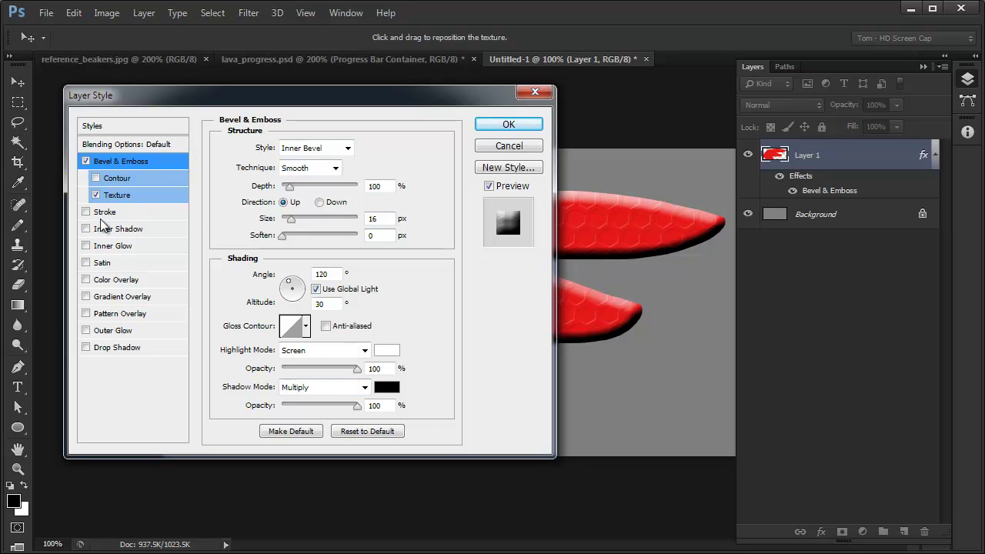
{"action": "left_click", "coordinate": [123, 193]}
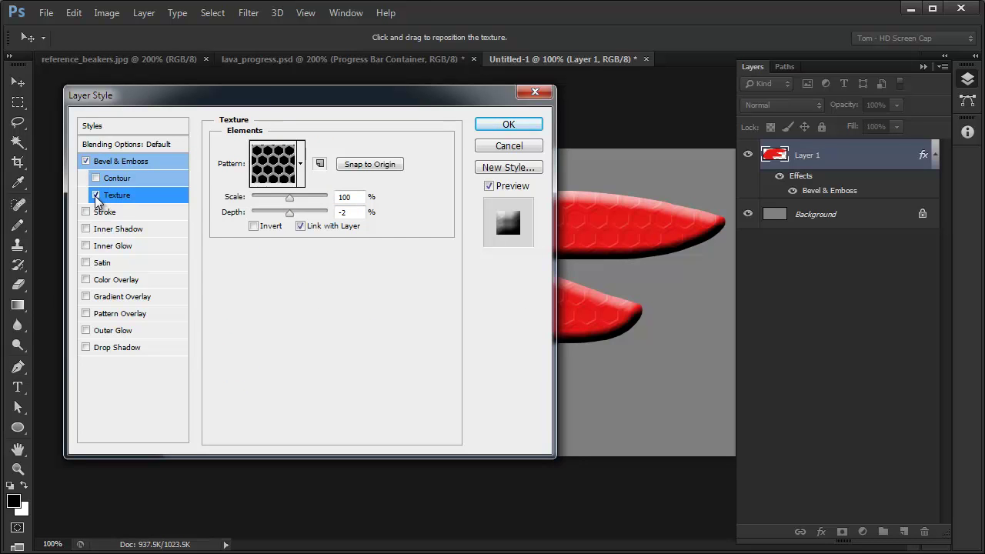
{"action": "left_click", "coordinate": [96, 195]}
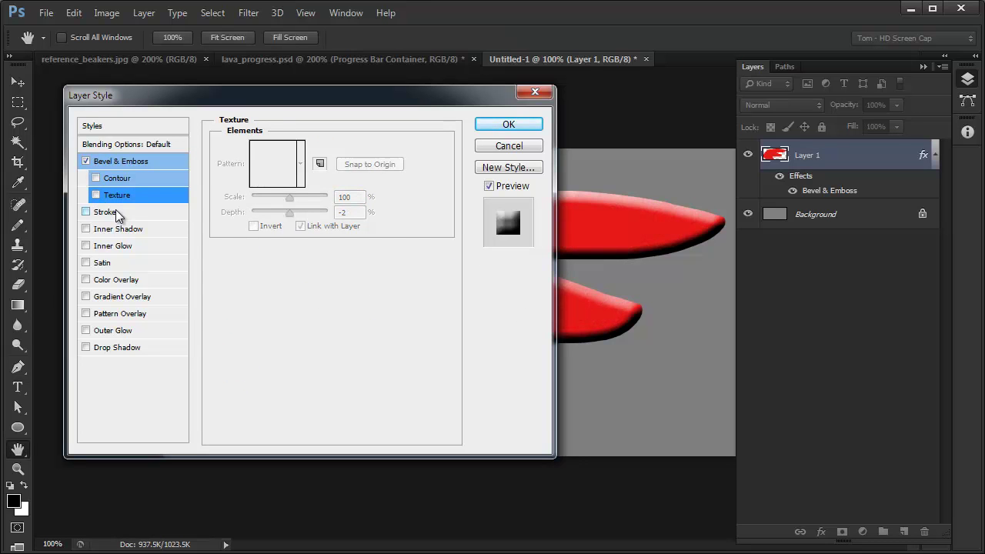
Enable the bevel's Contour option and apply the fourth preset in the first row of contour shapes.
{"action": "left_click", "coordinate": [126, 181]}
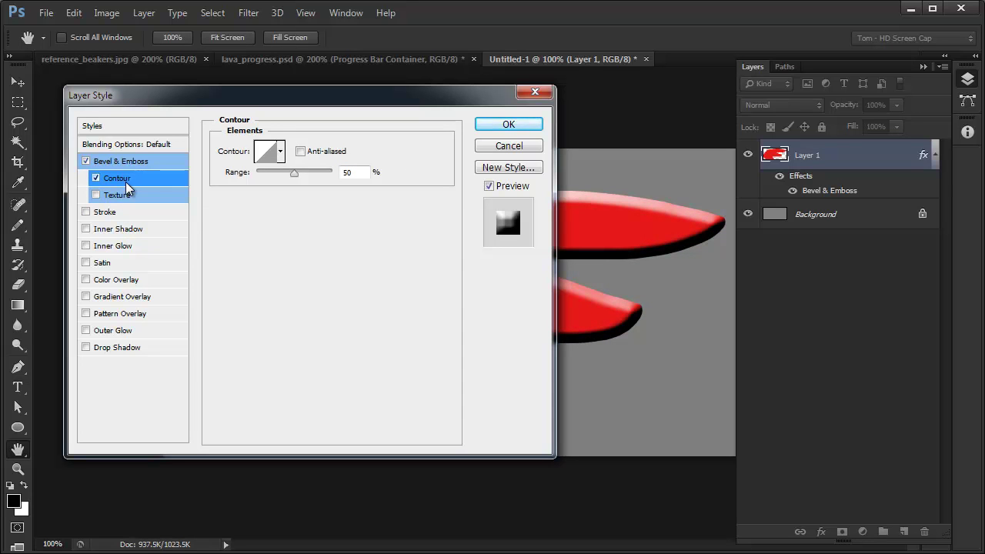
{"action": "left_click", "coordinate": [125, 181]}
{"action": "left_click", "coordinate": [281, 152]}
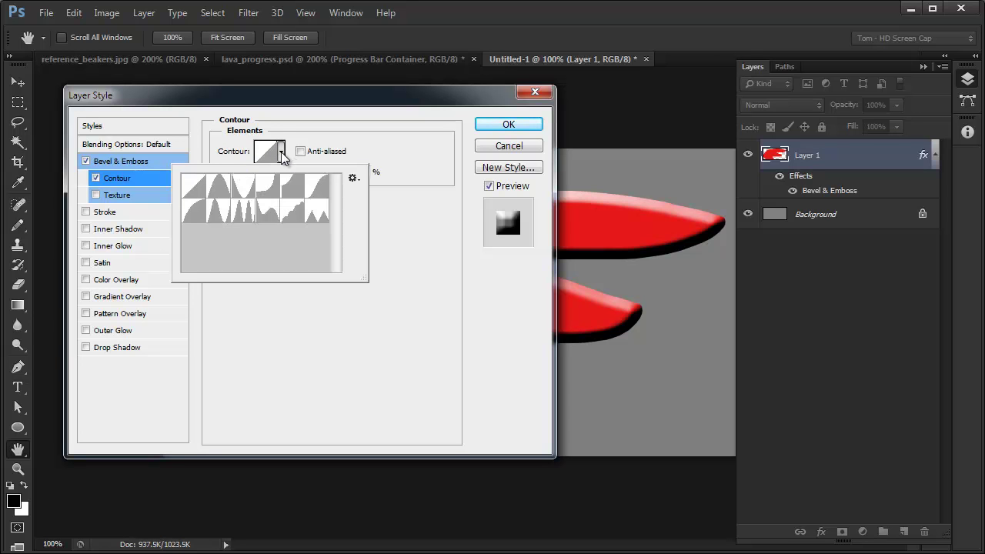
{"action": "left_click_drag", "start_coordinate": [367, 98], "coordinate": [279, 71]}
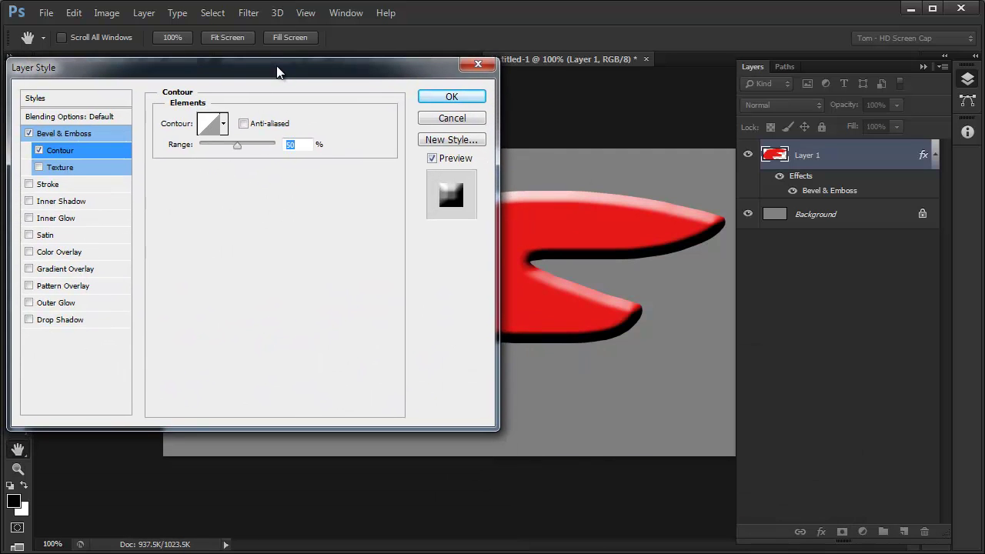
{"action": "left_click", "coordinate": [223, 125]}
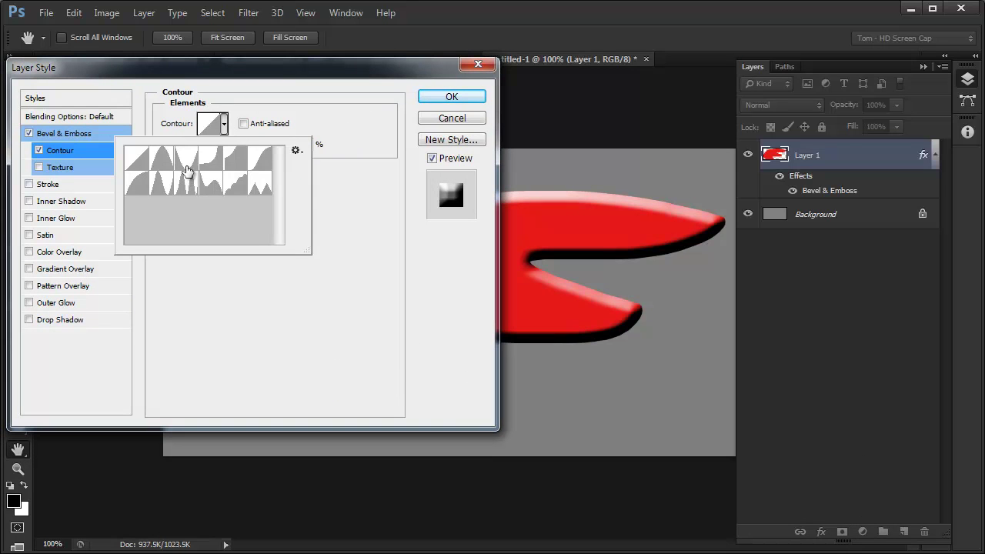
{"action": "left_click", "coordinate": [211, 160]}
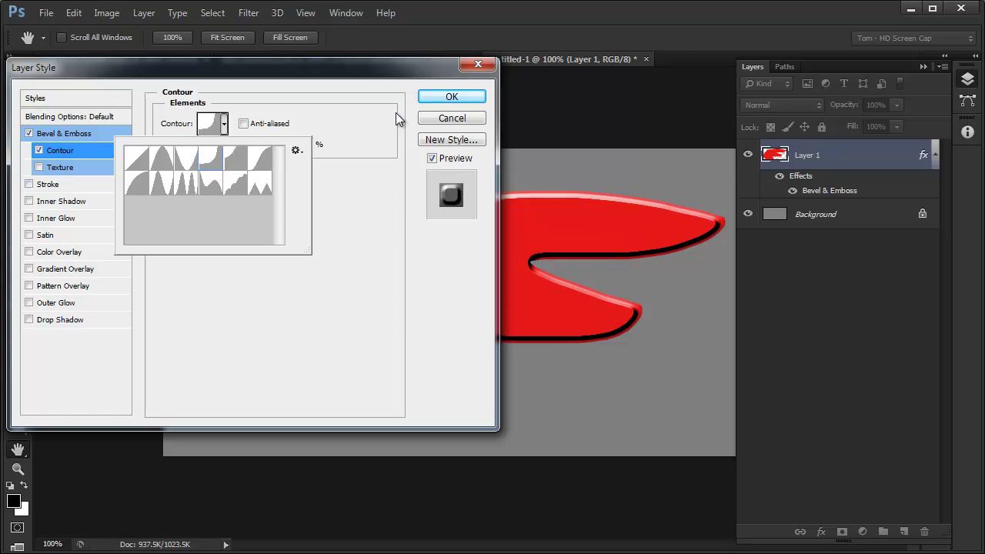
Apply the Rounded Steps contour preset to the bevel, set the bevel size to 40 px, and accept the layer style.
{"action": "left_click", "coordinate": [230, 183]}
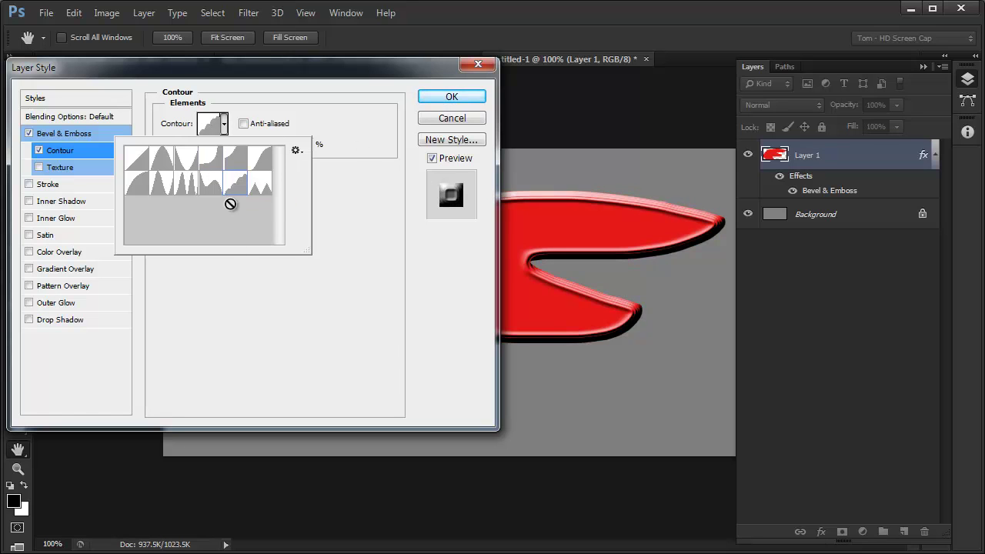
{"action": "left_click", "coordinate": [74, 130]}
{"action": "left_click", "coordinate": [74, 130]}
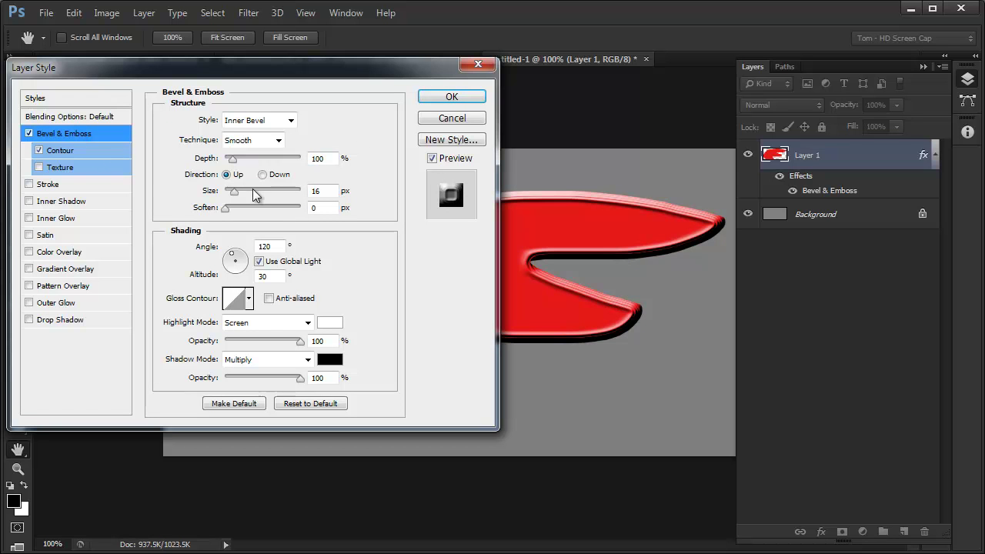
{"action": "left_click_drag", "start_coordinate": [235, 198], "coordinate": [241, 196]}
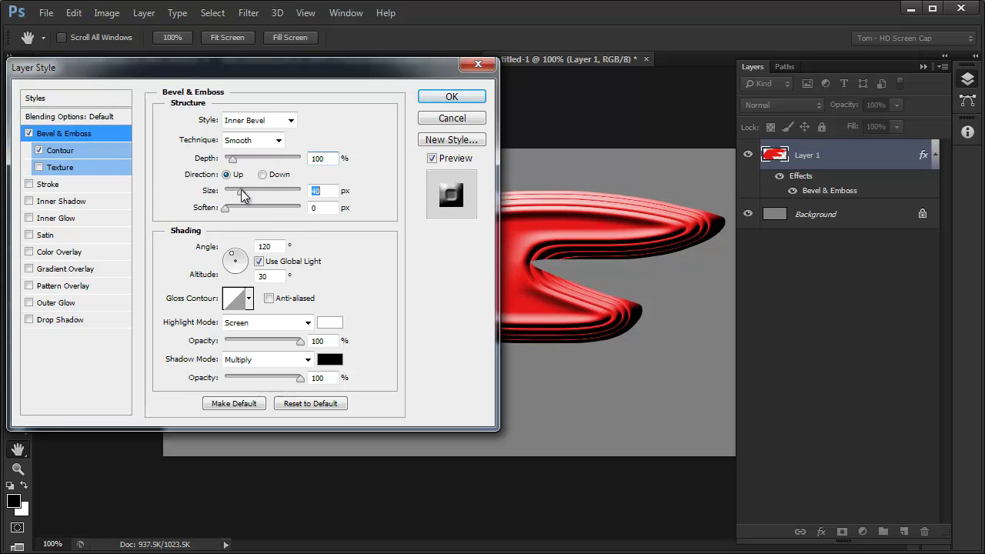
{"action": "left_click", "coordinate": [450, 97]}
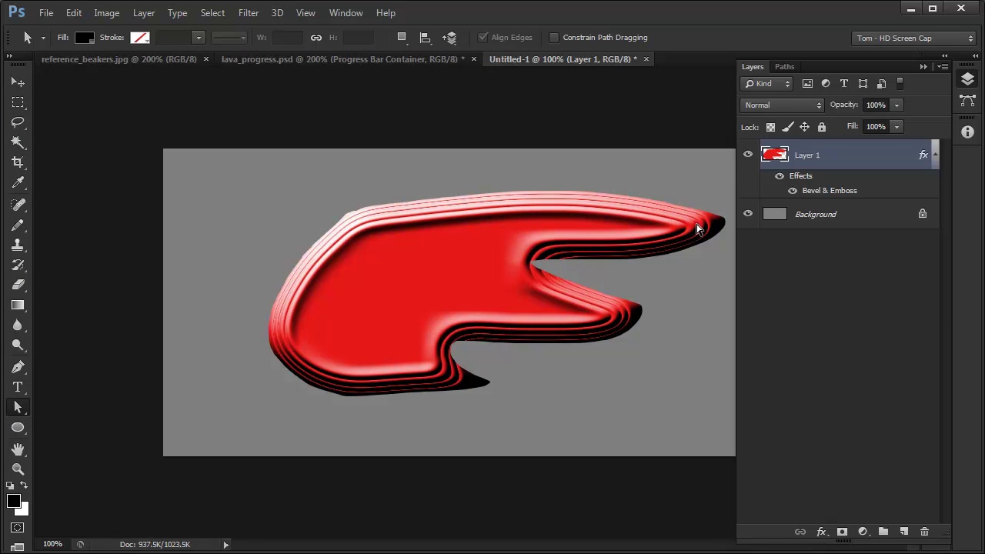
Examine the mapping curve behind the contour of Layer 1's Bevel & Emboss, leaving the curve as it is.
{"action": "double_click", "coordinate": [827, 192]}
{"action": "left_click", "coordinate": [62, 151]}
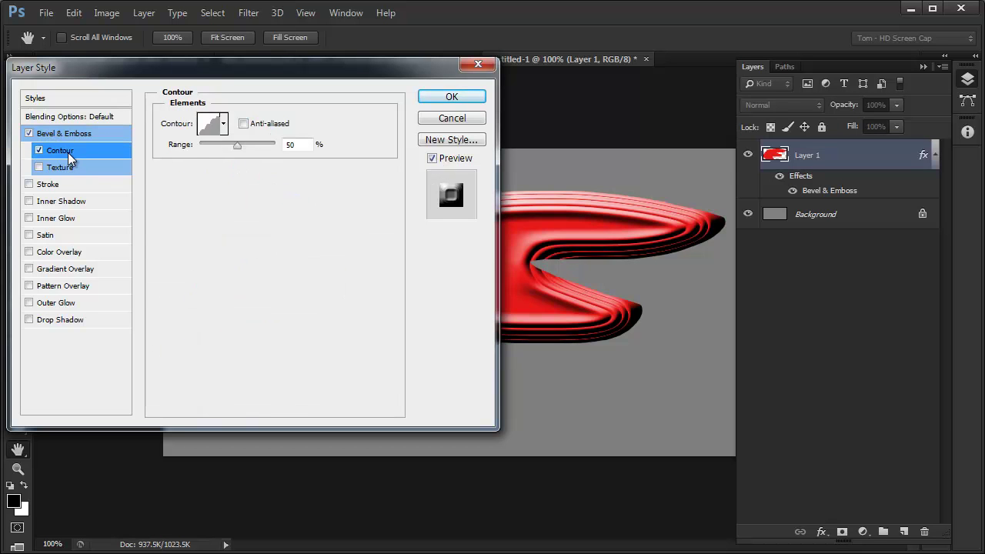
{"action": "left_click", "coordinate": [207, 126]}
{"action": "left_click_drag", "start_coordinate": [823, 315], "coordinate": [640, 77]}
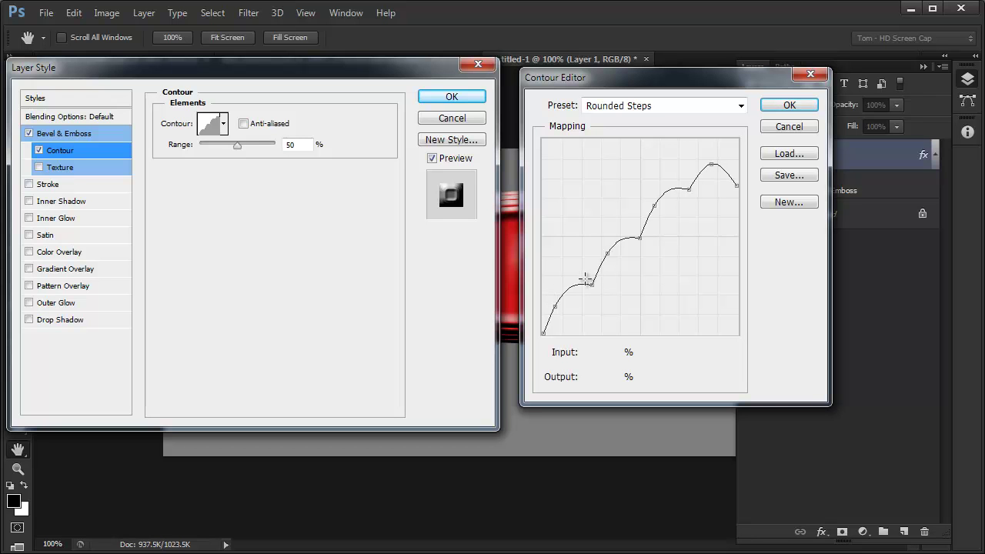
{"action": "left_click", "coordinate": [788, 127]}
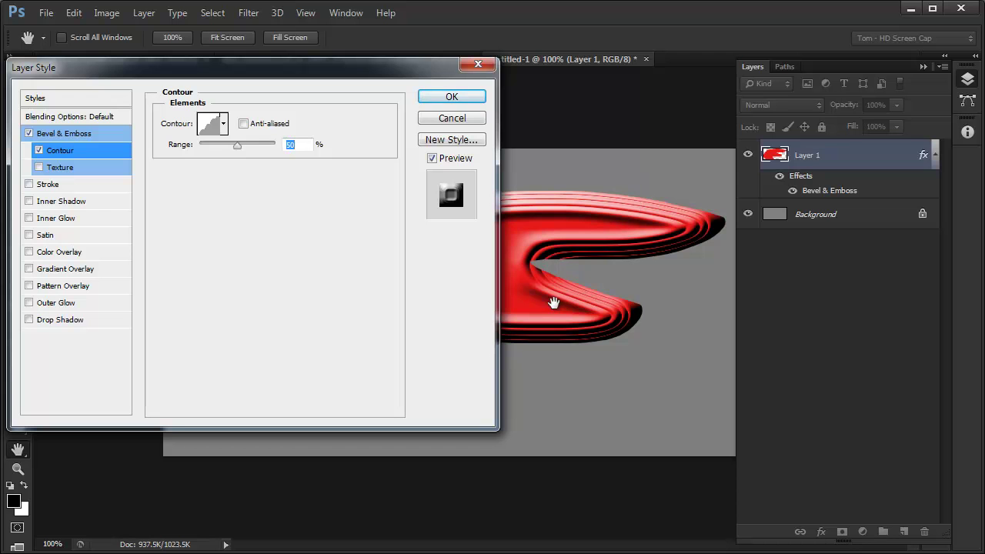
{"action": "left_click_drag", "start_coordinate": [419, 74], "coordinate": [637, 102]}
{"action": "left_click", "coordinate": [663, 125]}
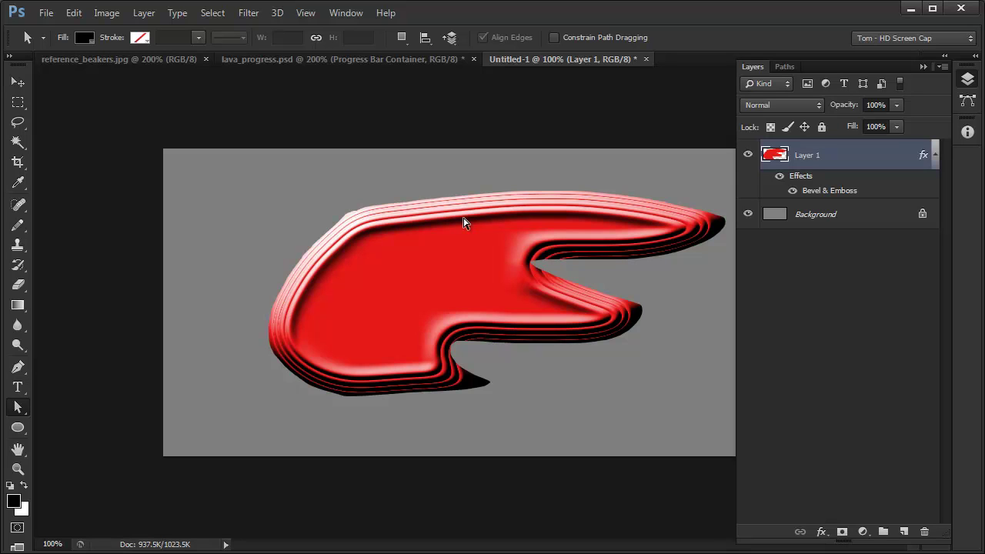
Edit the bevel's contour from the Linear preset, adding a point at input 68%, output 63% and a corner point at input 85%, output 71%.
{"action": "double_click", "coordinate": [813, 193]}
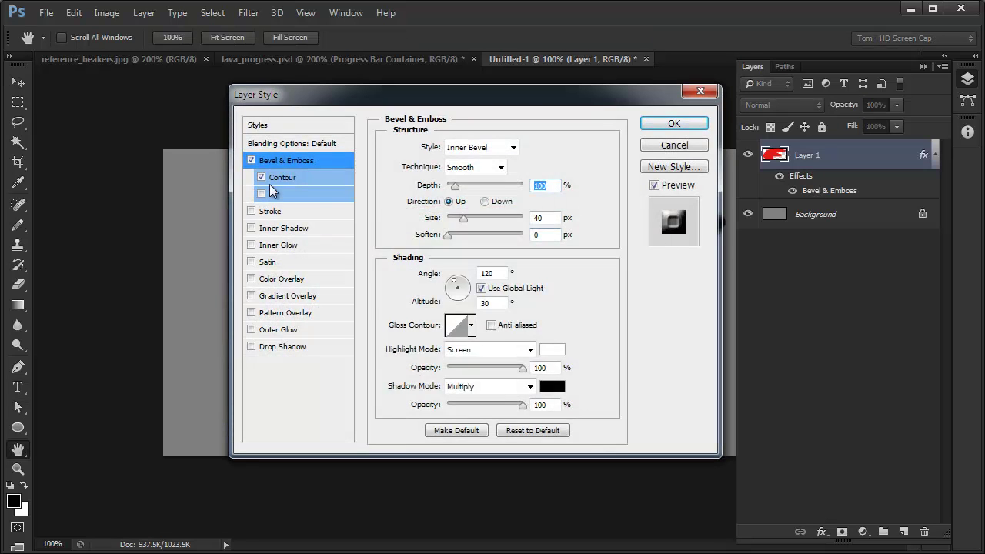
{"action": "left_click", "coordinate": [285, 179]}
{"action": "left_click", "coordinate": [436, 153]}
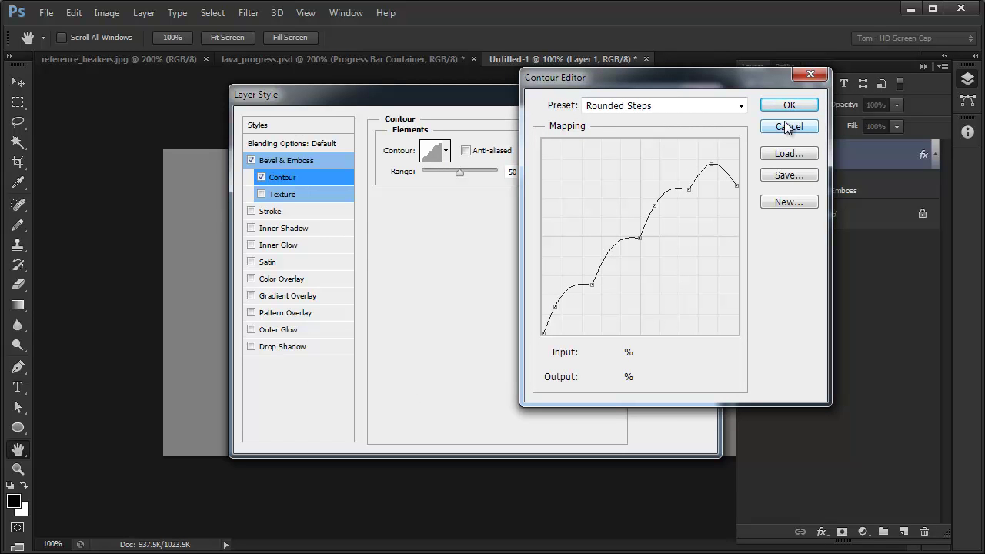
{"action": "left_click", "coordinate": [741, 106]}
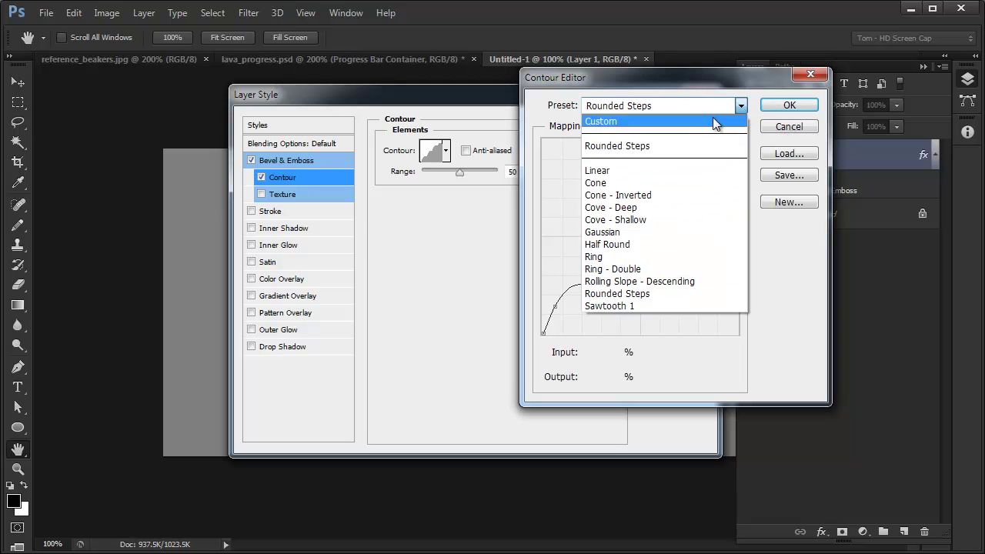
{"action": "left_click", "coordinate": [676, 170]}
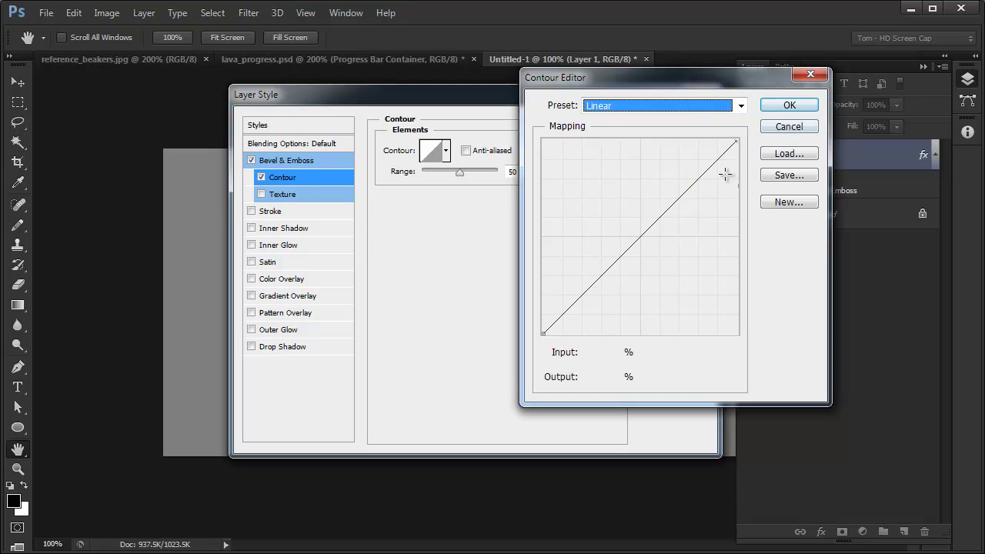
{"action": "left_click_drag", "start_coordinate": [699, 176], "coordinate": [674, 213]}
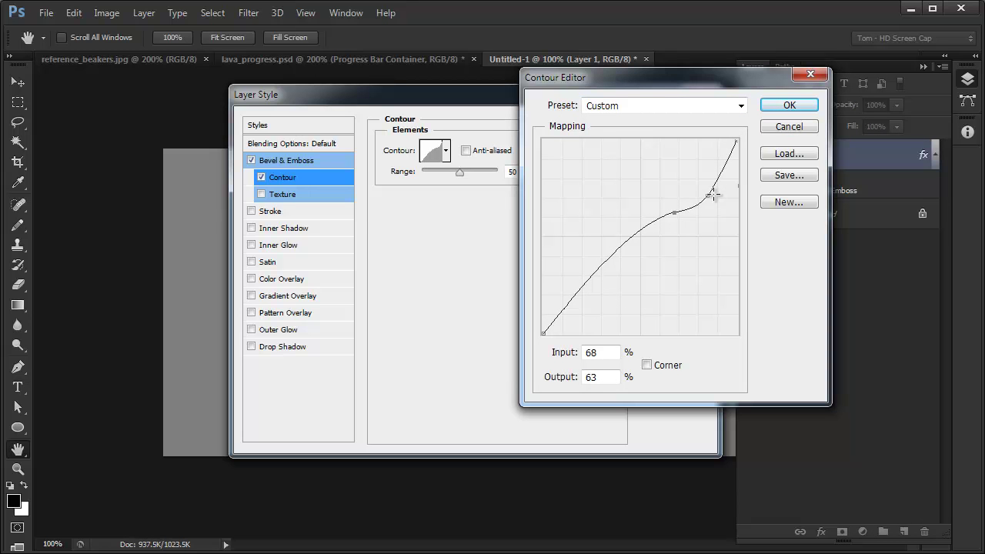
{"action": "left_click", "coordinate": [706, 196]}
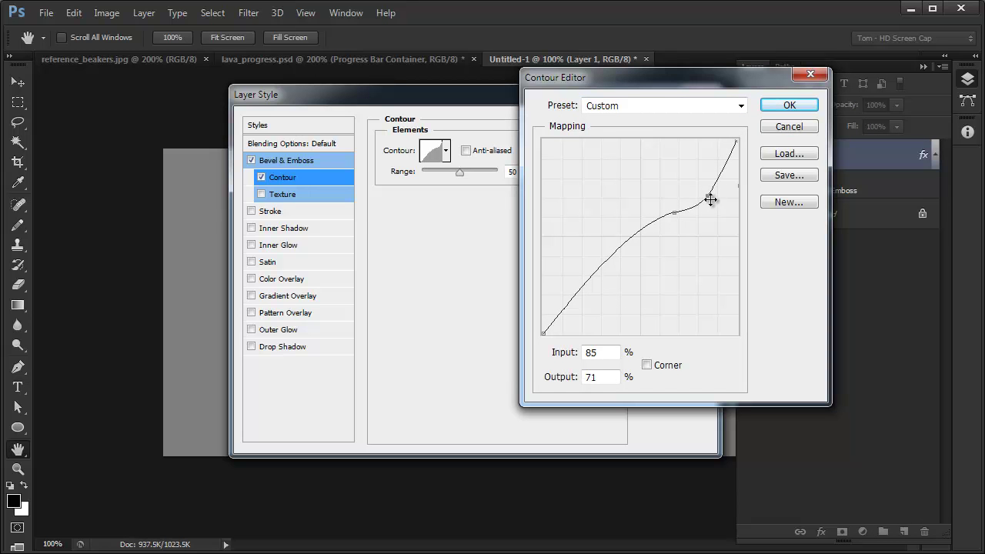
{"action": "left_click", "coordinate": [646, 364]}
Shape the lower half of the contour curve with more points, including input 36%, output 9% and input 59%, output 38%, and accept the curve.
{"action": "left_click_drag", "start_coordinate": [620, 260], "coordinate": [656, 260]}
{"action": "left_click_drag", "start_coordinate": [626, 325], "coordinate": [612, 314]}
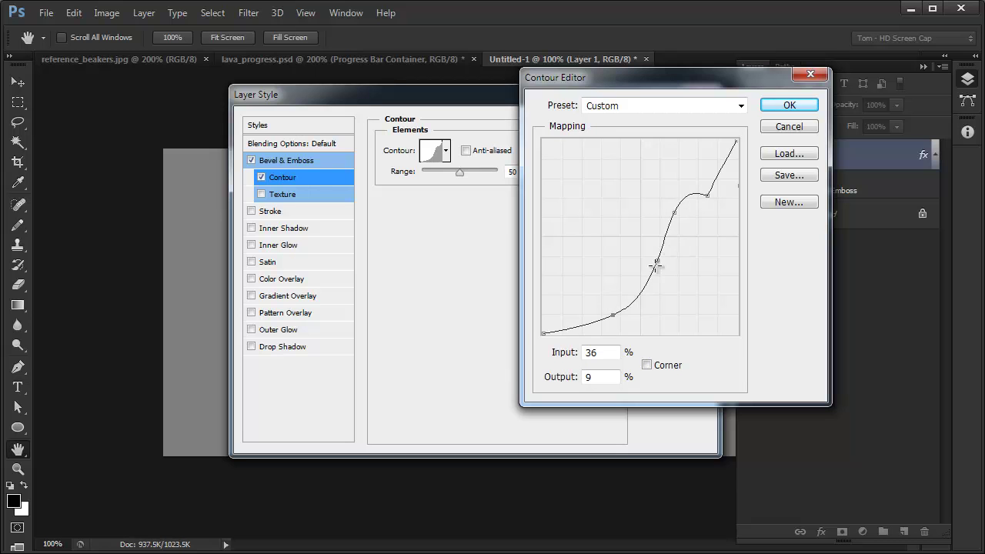
{"action": "mouse_move", "coordinate": [648, 281]}
{"action": "left_mouse_down"}
{"action": "mouse_move", "coordinate": [643, 270]}
{"action": "mouse_move", "coordinate": [642, 294]}
{"action": "left_mouse_up"}
{"action": "left_click", "coordinate": [638, 291]}
{"action": "left_click", "coordinate": [647, 364]}
{"action": "left_click", "coordinate": [656, 260]}
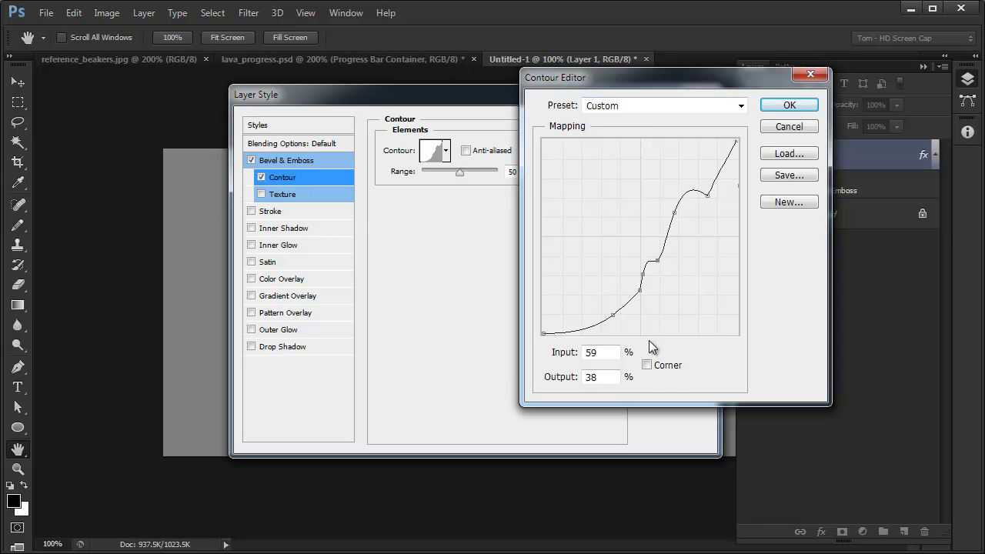
{"action": "left_click", "coordinate": [646, 363]}
{"action": "left_click_drag", "start_coordinate": [643, 274], "coordinate": [645, 268]}
{"action": "left_click_drag", "start_coordinate": [644, 266], "coordinate": [643, 266]}
{"action": "left_click", "coordinate": [799, 109]}
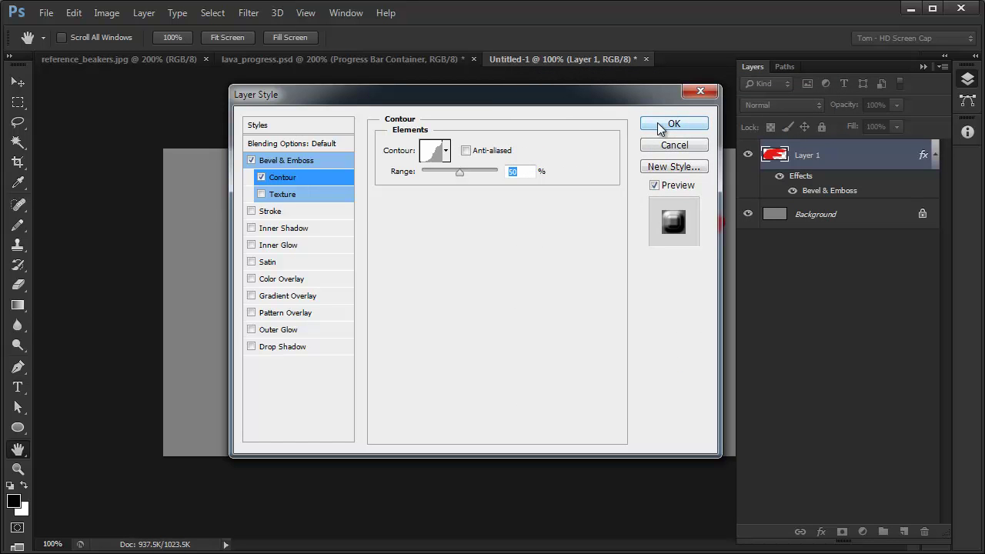
{"action": "left_click_drag", "start_coordinate": [608, 100], "coordinate": [848, 327]}
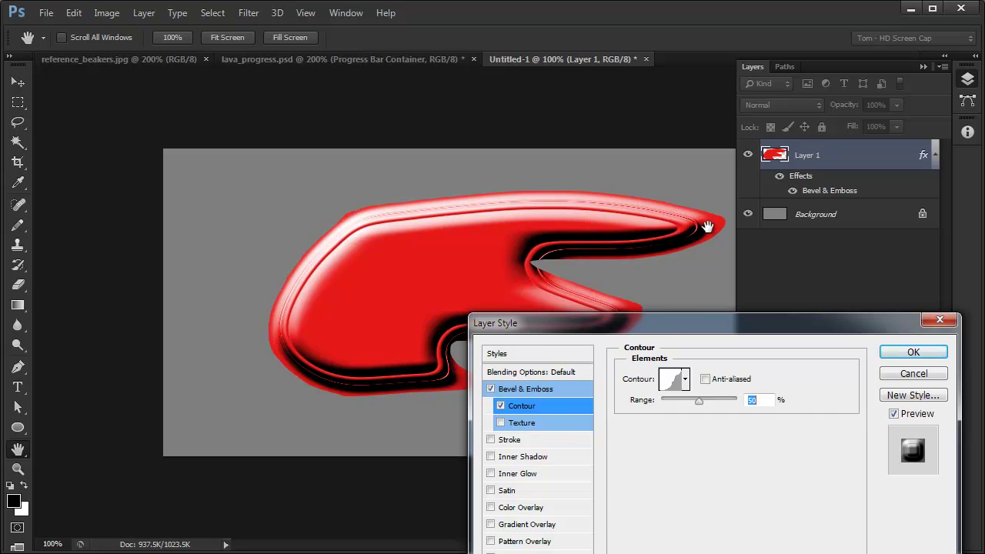
{"action": "left_click_drag", "start_coordinate": [684, 330], "coordinate": [364, 115]}
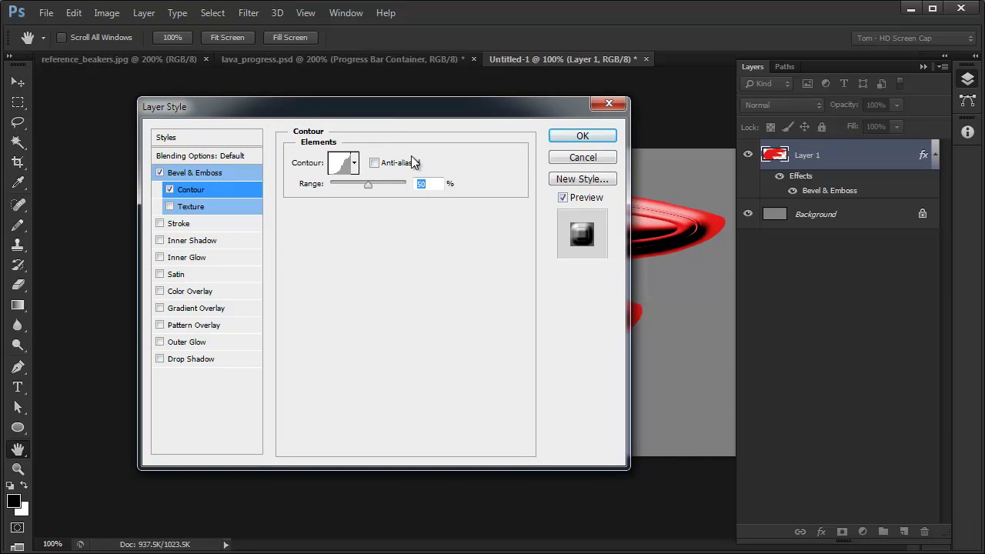
Replace the bevel's custom contour with the Linear preset and uncover the red shape behind the Layer Style dialog.
{"action": "left_click", "coordinate": [354, 163]}
{"action": "left_click", "coordinate": [267, 198]}
{"action": "left_click", "coordinate": [480, 110]}
{"action": "left_click_drag", "start_coordinate": [480, 110], "coordinate": [770, 271]}
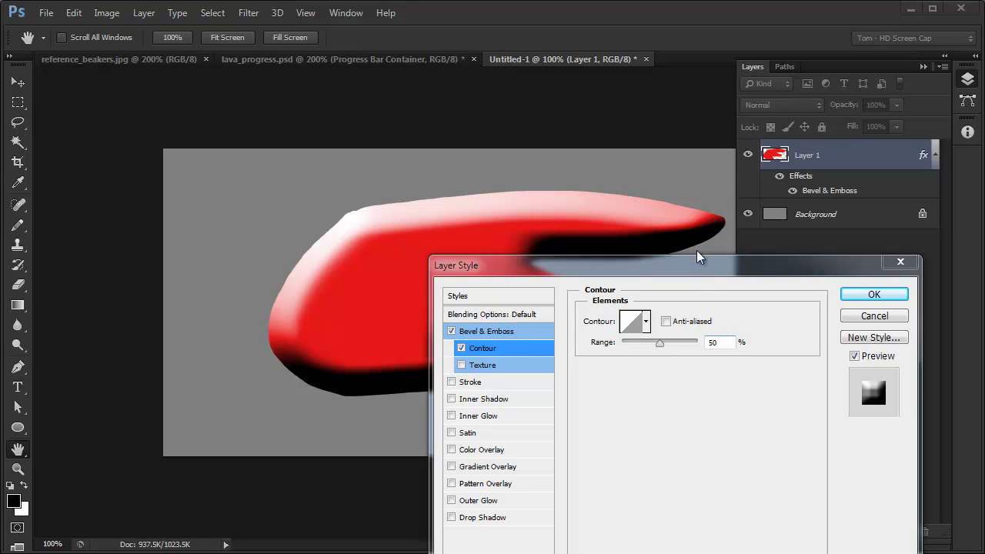
{"action": "left_click", "coordinate": [699, 276]}
Edit the Linear contour's curve, lowering its end point to 0% output and pulling up a new midpoint into a low arch.
{"action": "left_click", "coordinate": [634, 326]}
{"action": "left_click_drag", "start_coordinate": [671, 86], "coordinate": [693, 150]}
{"action": "mouse_move", "coordinate": [758, 204]}
{"action": "left_mouse_down"}
{"action": "mouse_move", "coordinate": [763, 230]}
{"action": "mouse_move", "coordinate": [760, 201]}
{"action": "left_mouse_up"}
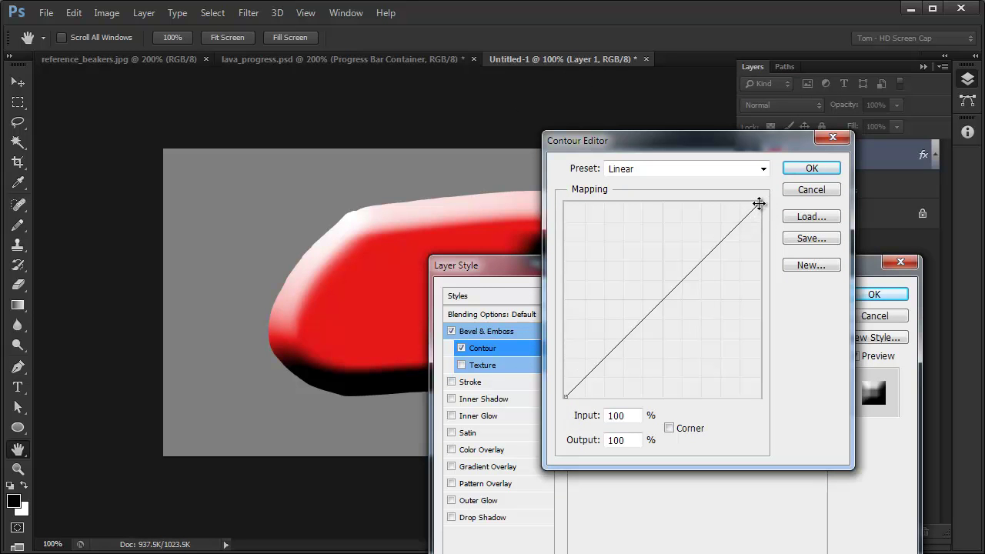
{"action": "left_click_drag", "start_coordinate": [758, 203], "coordinate": [771, 403]}
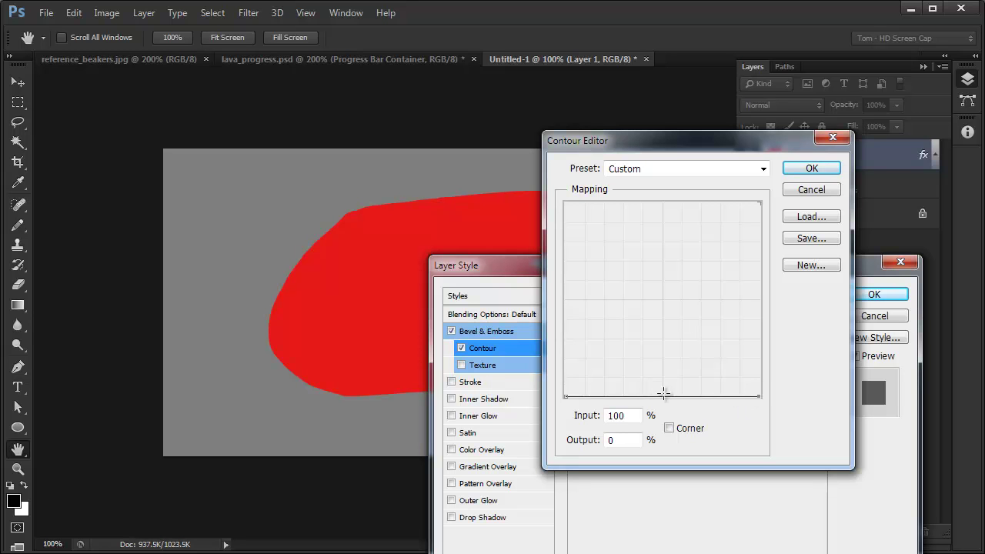
{"action": "left_click_drag", "start_coordinate": [664, 396], "coordinate": [665, 349]}
{"action": "left_click_drag", "start_coordinate": [760, 394], "coordinate": [787, 427]}
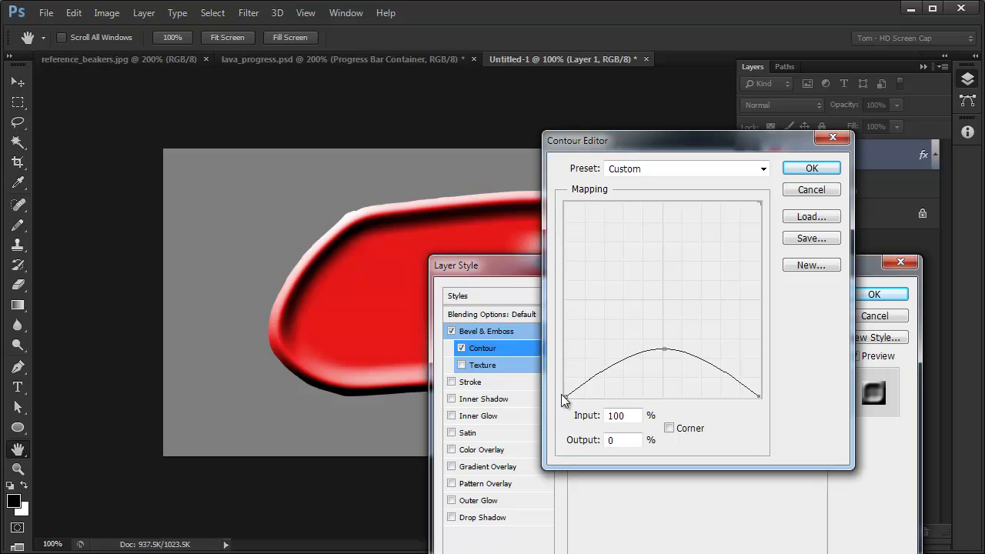
{"action": "left_click_drag", "start_coordinate": [567, 391], "coordinate": [551, 405]}
Reshape the contour with its end at 100% output, start at input 50%, output 0%, and middle point at input 69%, output 59%, and accept it.
{"action": "left_click_drag", "start_coordinate": [664, 349], "coordinate": [666, 365]}
{"action": "left_click_drag", "start_coordinate": [758, 396], "coordinate": [777, 200]}
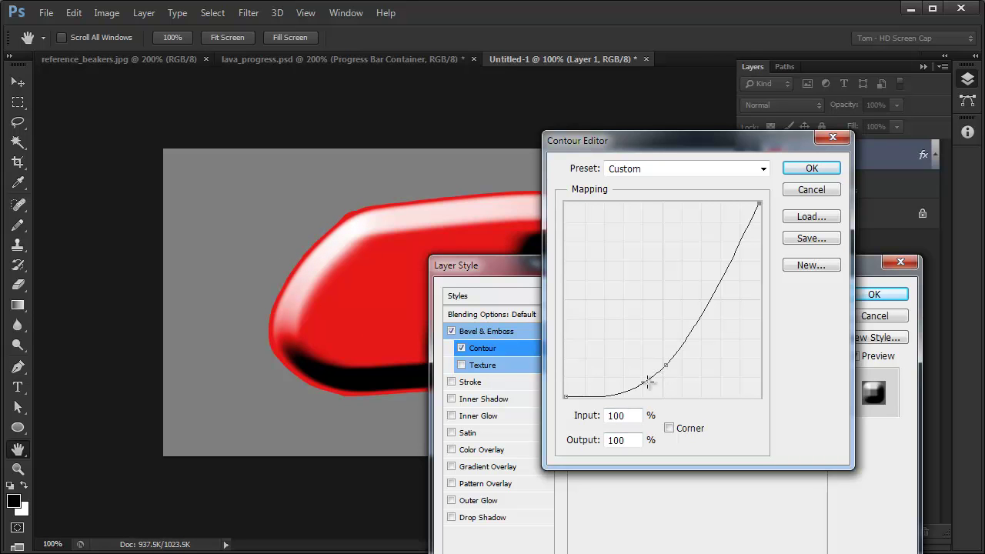
{"action": "left_click_drag", "start_coordinate": [566, 397], "coordinate": [652, 399]}
{"action": "left_click_drag", "start_coordinate": [666, 364], "coordinate": [693, 279]}
{"action": "left_click_drag", "start_coordinate": [652, 397], "coordinate": [664, 397]}
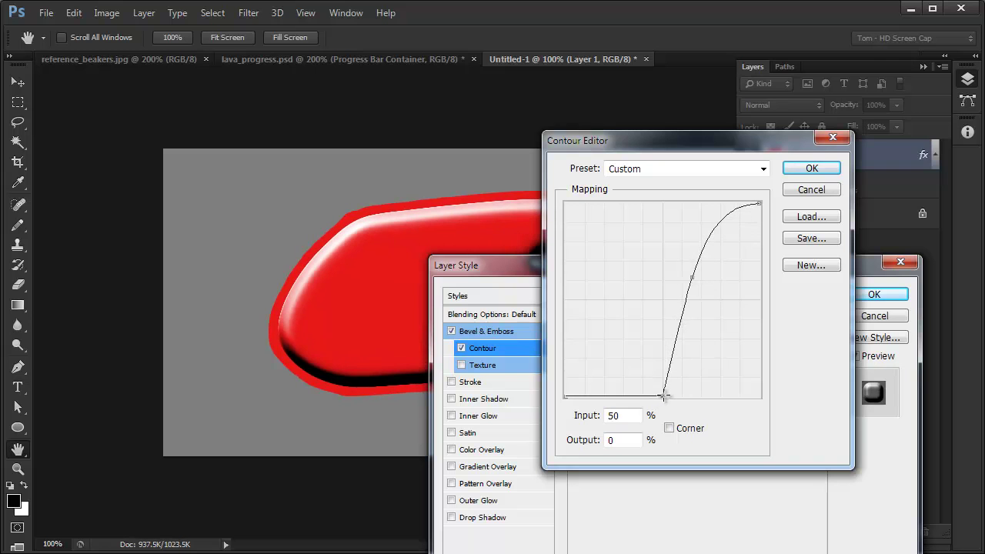
{"action": "left_click_drag", "start_coordinate": [692, 278], "coordinate": [701, 283]}
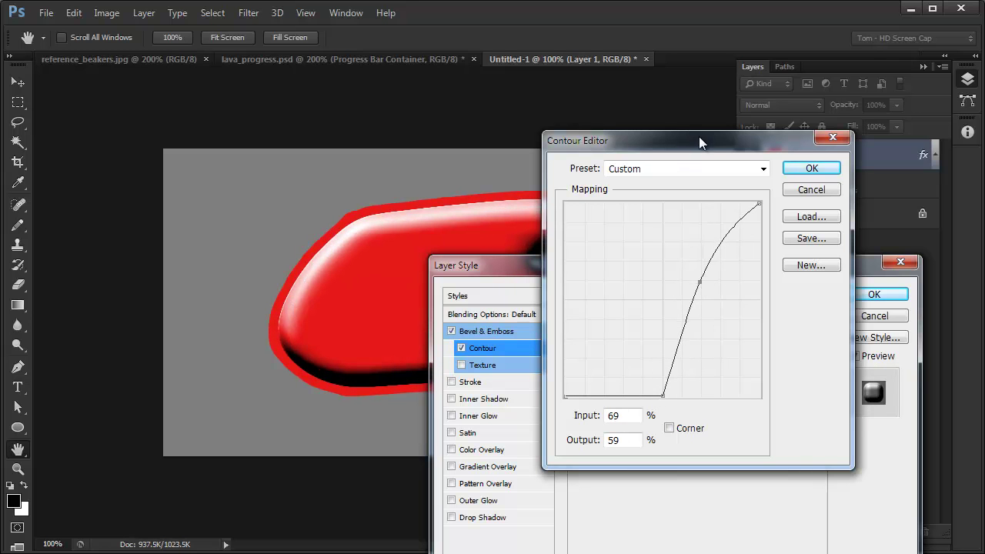
{"action": "left_click", "coordinate": [807, 170]}
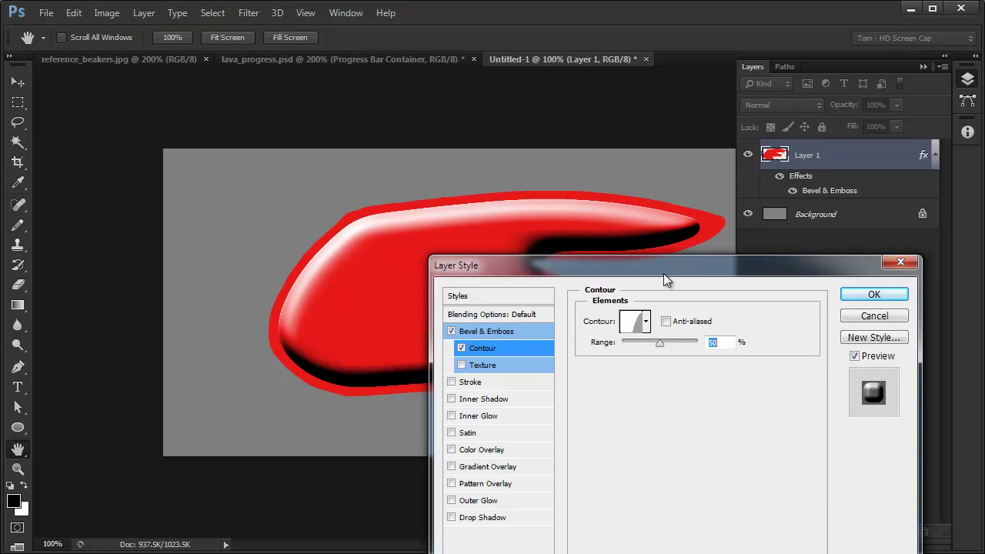
Set the bevel's shadow opacity to 0% so only the highlight remains on the red shape.
{"action": "left_click_drag", "start_coordinate": [673, 270], "coordinate": [743, 173]}
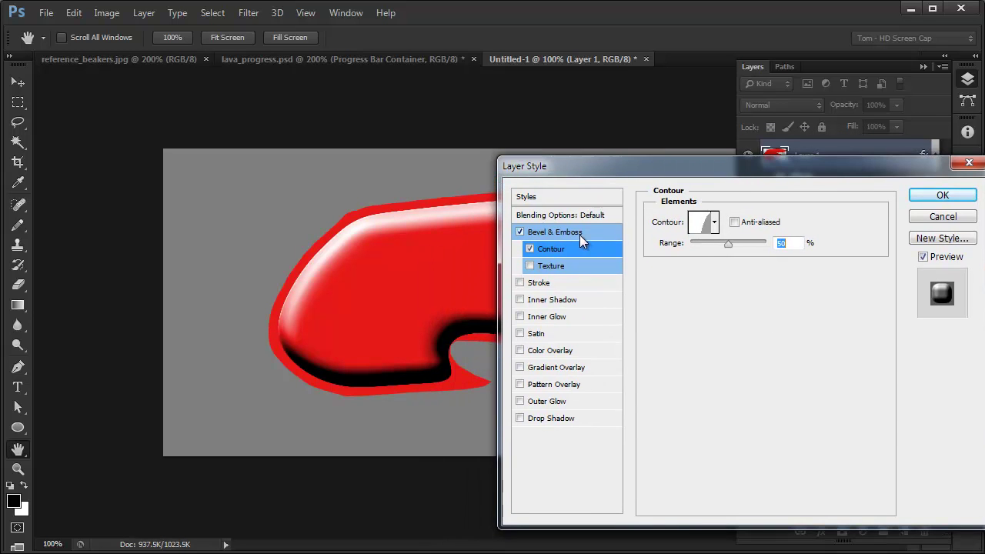
{"action": "left_click", "coordinate": [580, 234]}
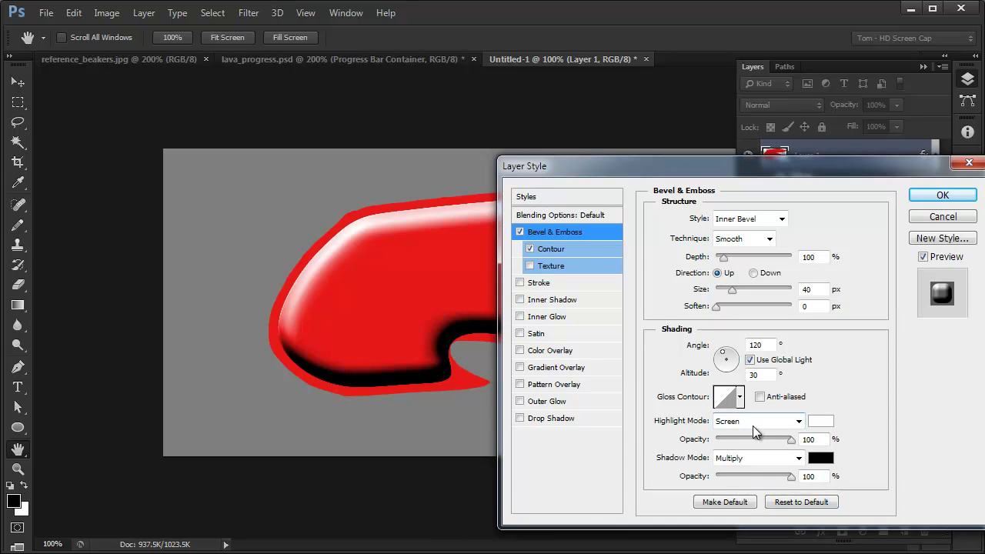
{"action": "left_click_drag", "start_coordinate": [790, 477], "coordinate": [652, 480]}
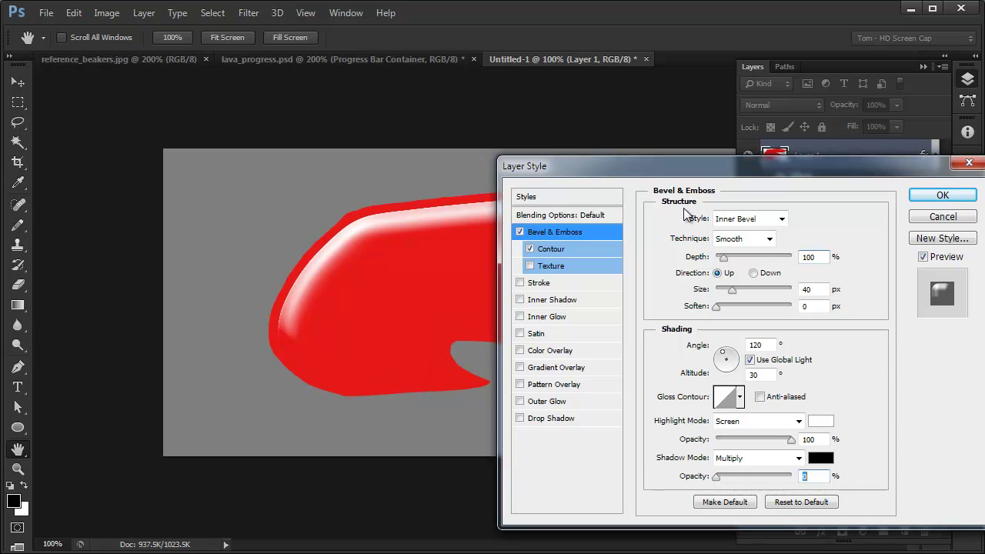
{"action": "left_click_drag", "start_coordinate": [699, 168], "coordinate": [620, 416]}
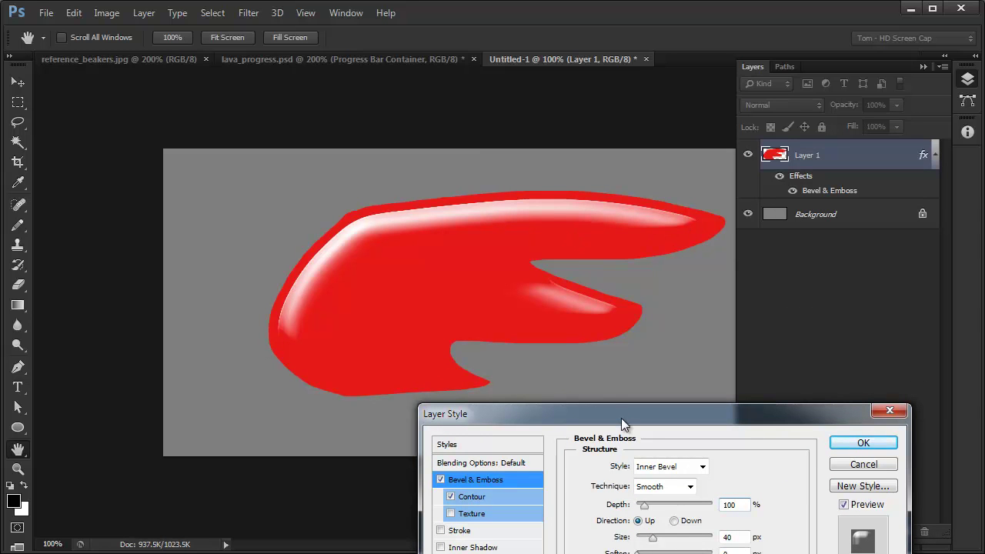
Set the bevel's size to 90 px and its depth to 21%.
{"action": "left_click_drag", "start_coordinate": [621, 418], "coordinate": [654, 337]}
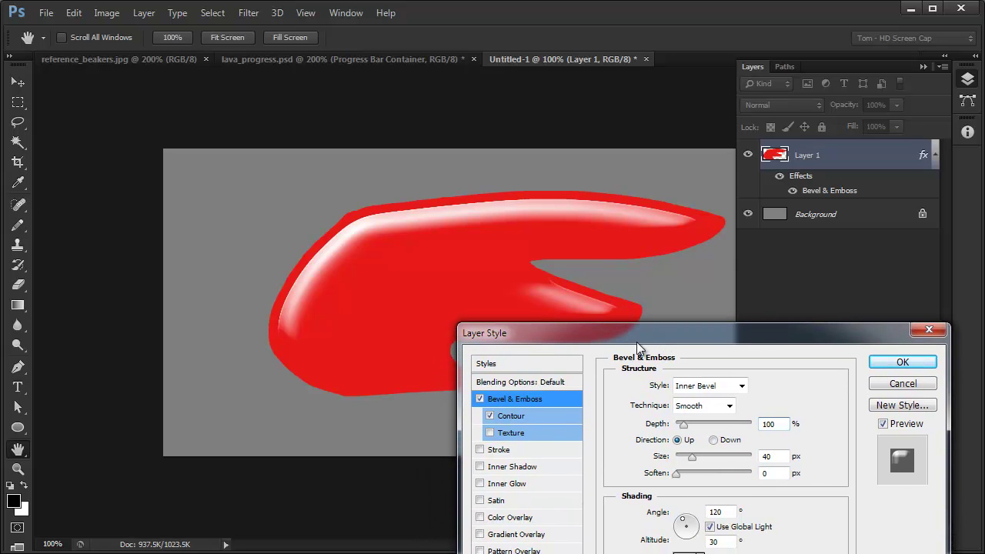
{"action": "left_click_drag", "start_coordinate": [693, 461], "coordinate": [708, 459]}
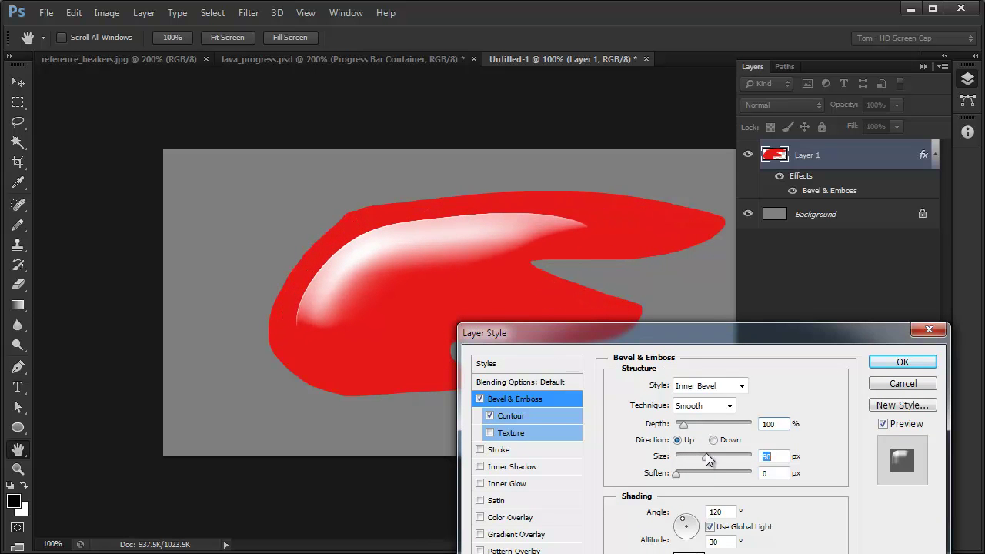
{"action": "left_click_drag", "start_coordinate": [683, 424], "coordinate": [680, 429]}
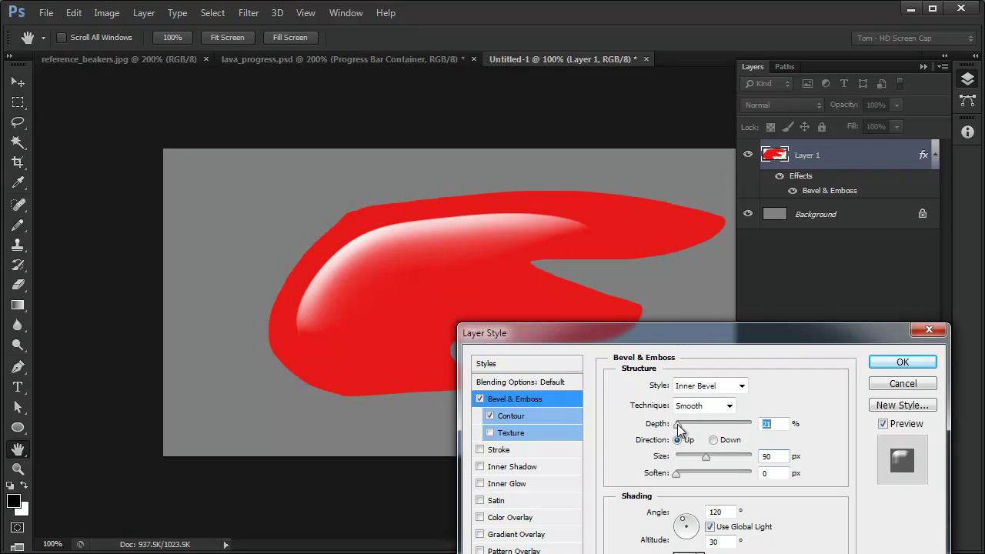
Turn off Use Global Light for the bevel and set the light angle to -164° with an altitude of 53°.
{"action": "left_click_drag", "start_coordinate": [719, 333], "coordinate": [872, 189]}
{"action": "left_click", "coordinate": [863, 382]}
{"action": "left_click_drag", "start_coordinate": [839, 380], "coordinate": [837, 389]}
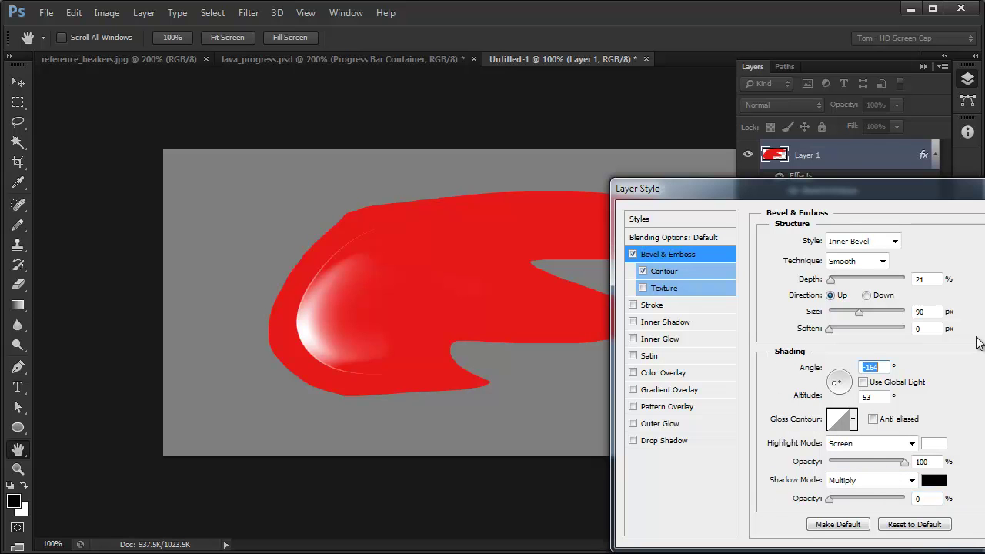
Check the bevel's contour settings on the red shape and set the bevel's shadow opacity to 100%.
{"action": "left_click", "coordinate": [675, 271]}
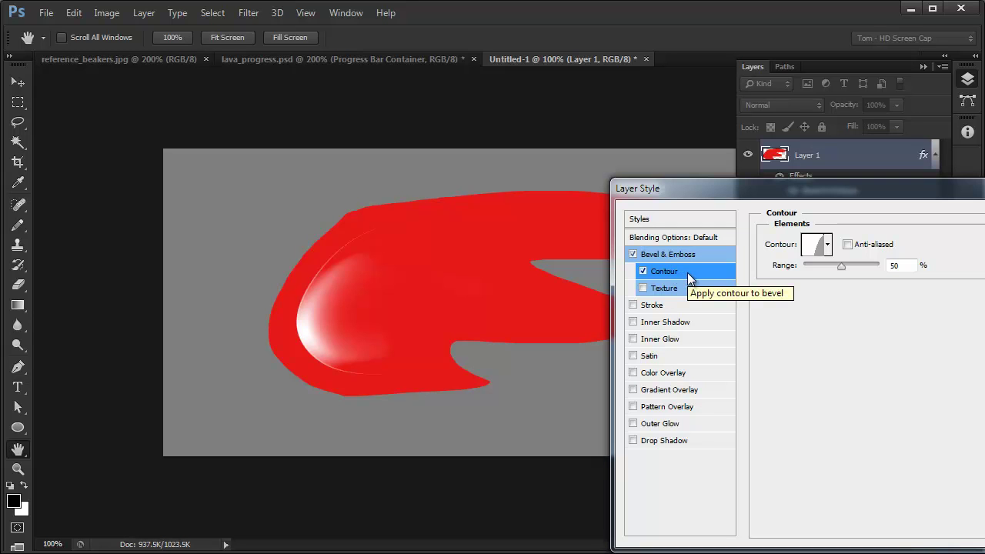
{"action": "left_click", "coordinate": [683, 254]}
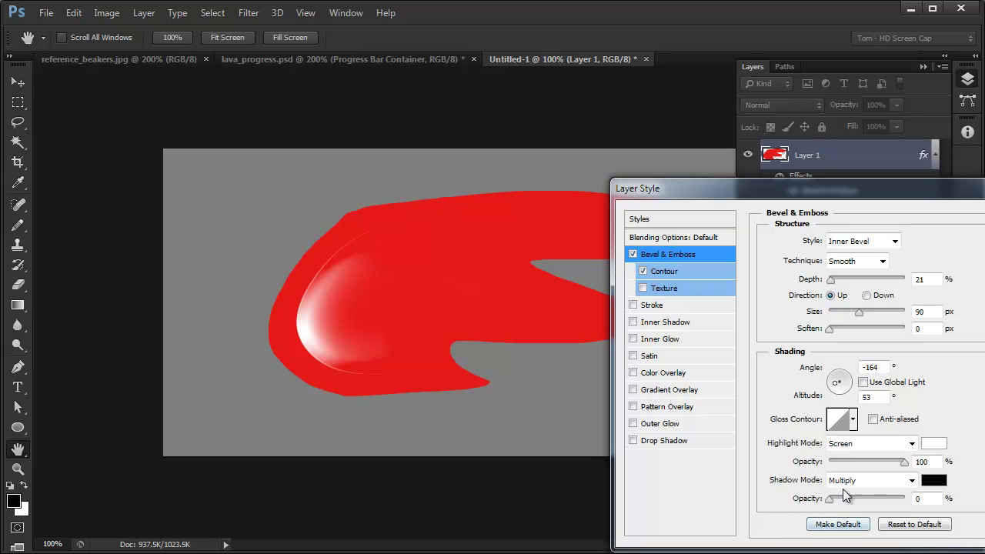
{"action": "left_click_drag", "start_coordinate": [828, 500], "coordinate": [950, 512]}
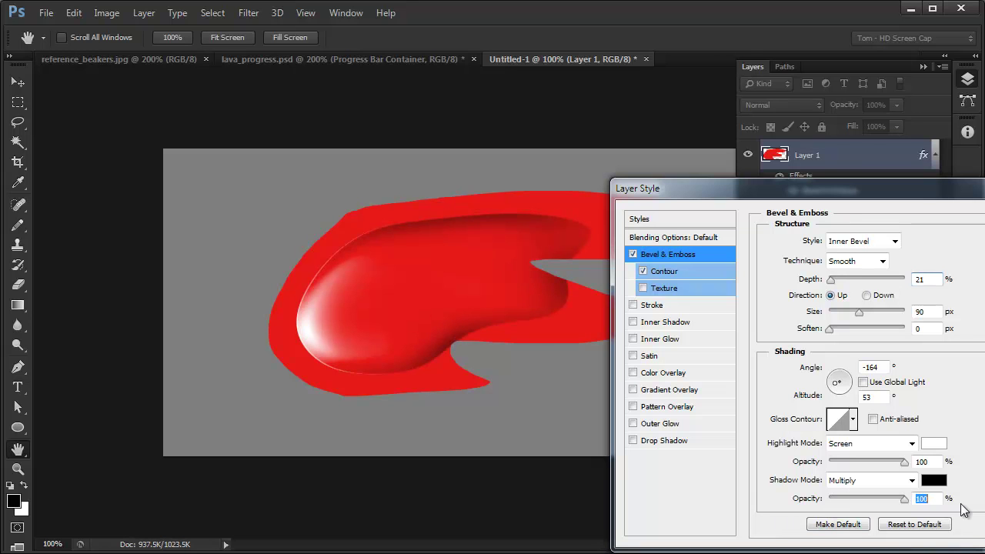
Try a flat and an inverted gloss contour on the bevel, and return both end points to a linear curve.
{"action": "left_click_drag", "start_coordinate": [932, 188], "coordinate": [984, 133]}
{"action": "left_click", "coordinate": [983, 364]}
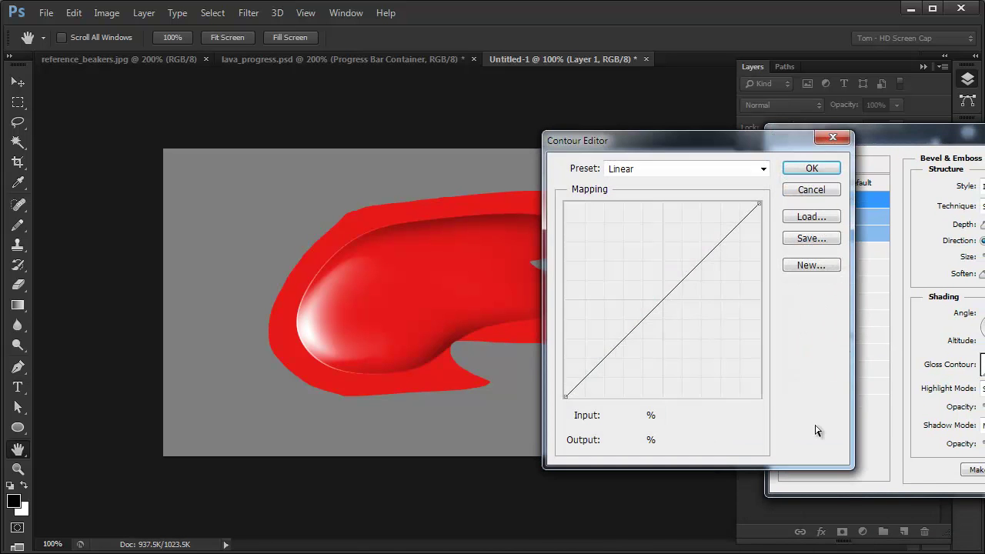
{"action": "left_click", "coordinate": [759, 205]}
{"action": "left_click_drag", "start_coordinate": [759, 204], "coordinate": [778, 454]}
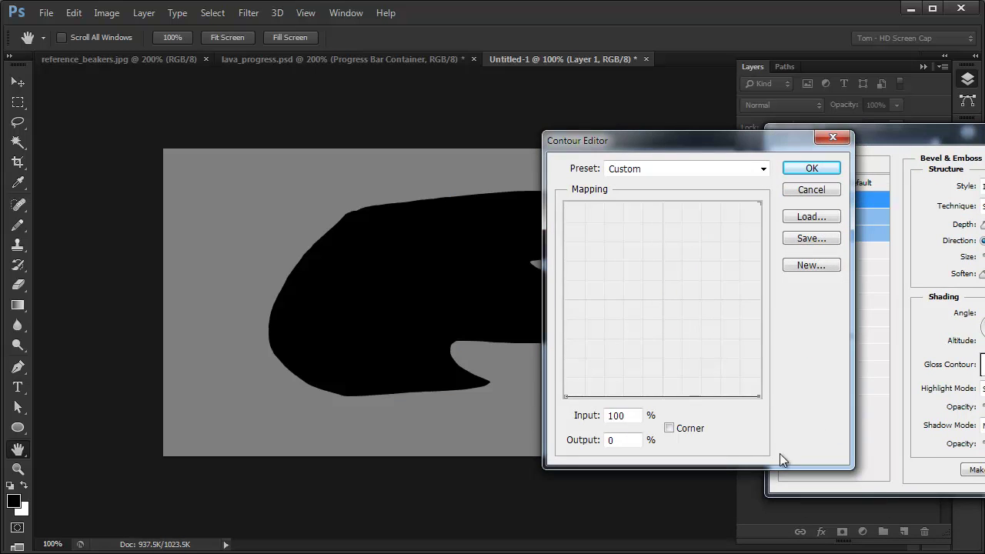
{"action": "left_click_drag", "start_coordinate": [566, 397], "coordinate": [569, 173]}
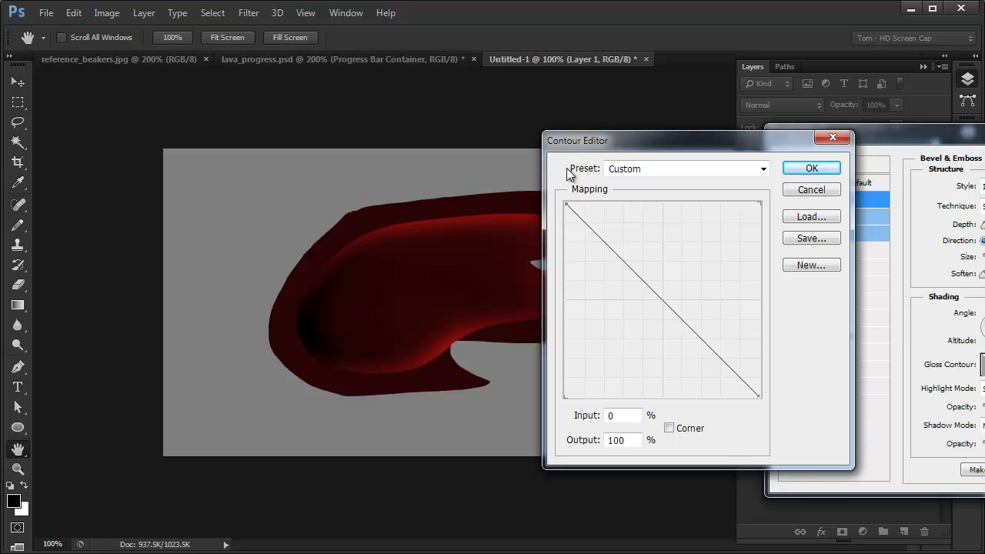
{"action": "left_click_drag", "start_coordinate": [564, 202], "coordinate": [561, 422]}
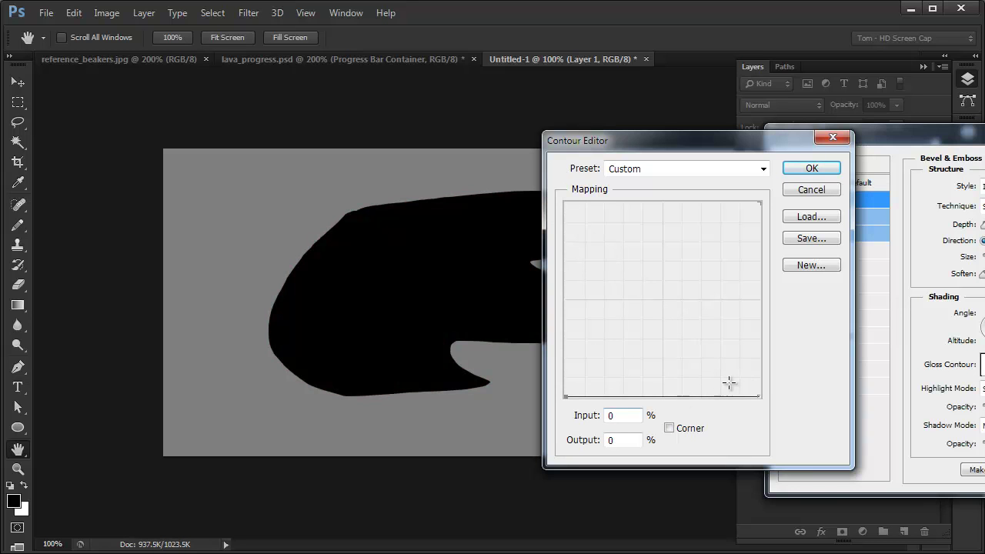
{"action": "left_click_drag", "start_coordinate": [758, 397], "coordinate": [766, 199]}
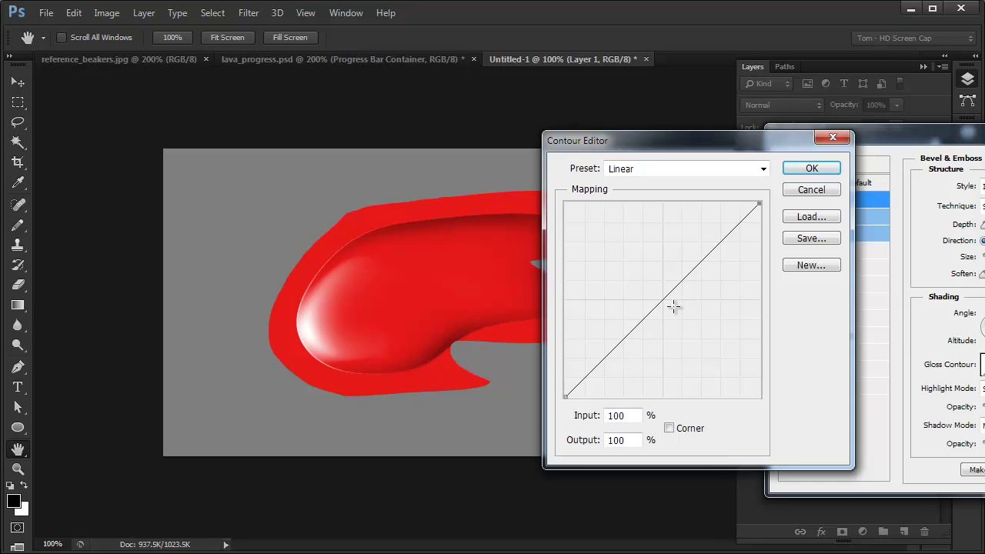
Bend the gloss contour into a wave with a raised middle point and a dip at input 76%, output 31%, and accept it.
{"action": "left_click_drag", "start_coordinate": [663, 300], "coordinate": [659, 272]}
{"action": "left_click_drag", "start_coordinate": [700, 244], "coordinate": [712, 335]}
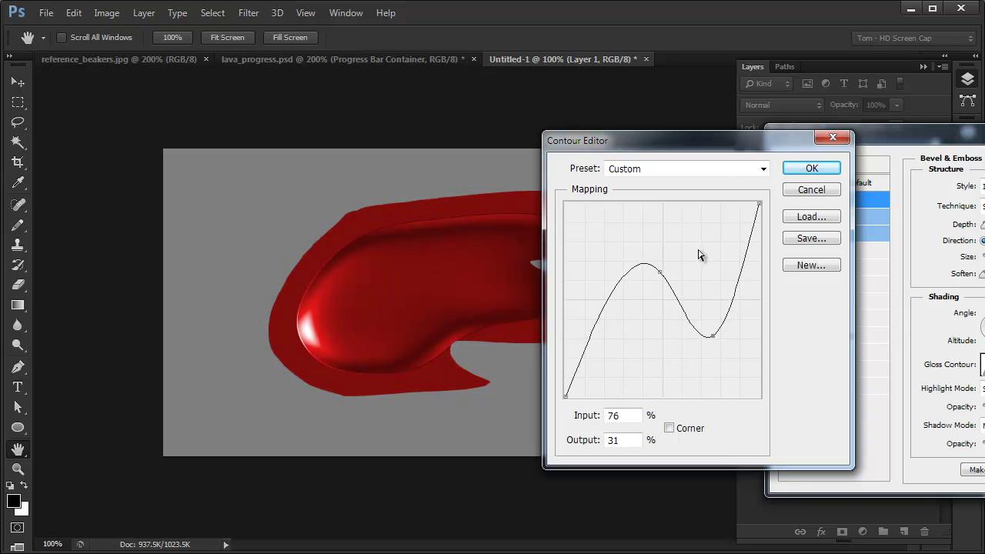
{"action": "left_click_drag", "start_coordinate": [715, 152], "coordinate": [826, 117]}
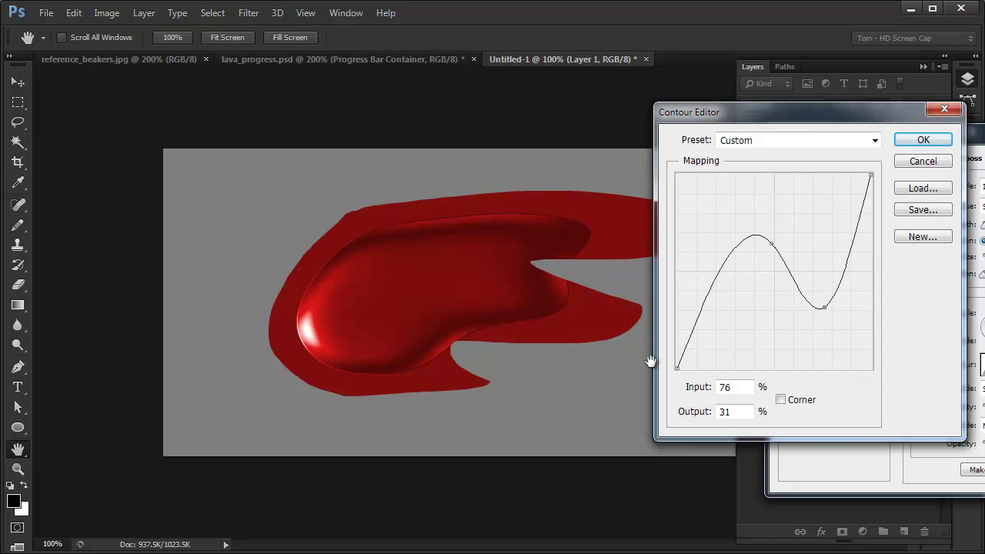
{"action": "left_click", "coordinate": [923, 141]}
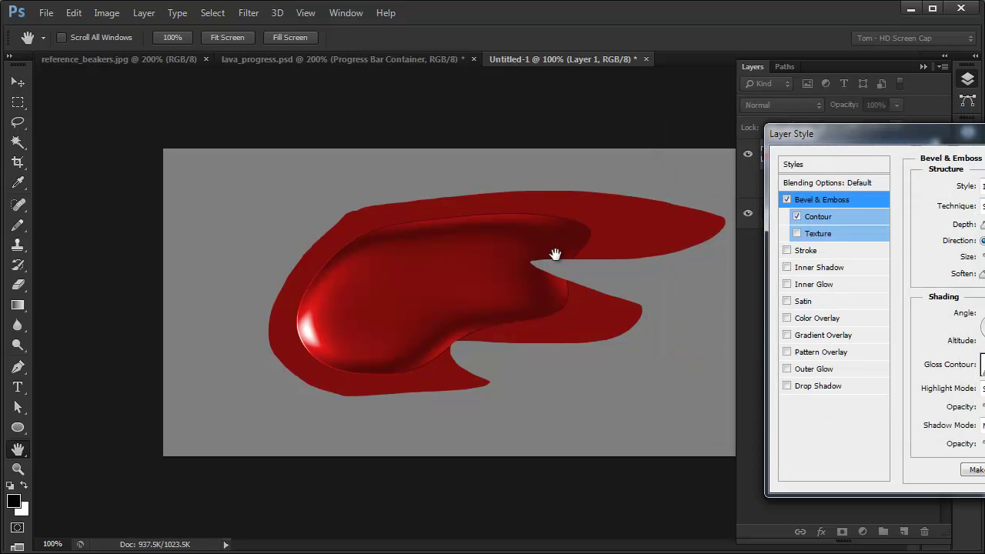
Toggle the bevel's contour off and on, reset the gloss contour to the linear preset, and accept the layer style.
{"action": "left_click", "coordinate": [797, 217]}
{"action": "left_click", "coordinate": [796, 216]}
{"action": "left_click", "coordinate": [918, 397]}
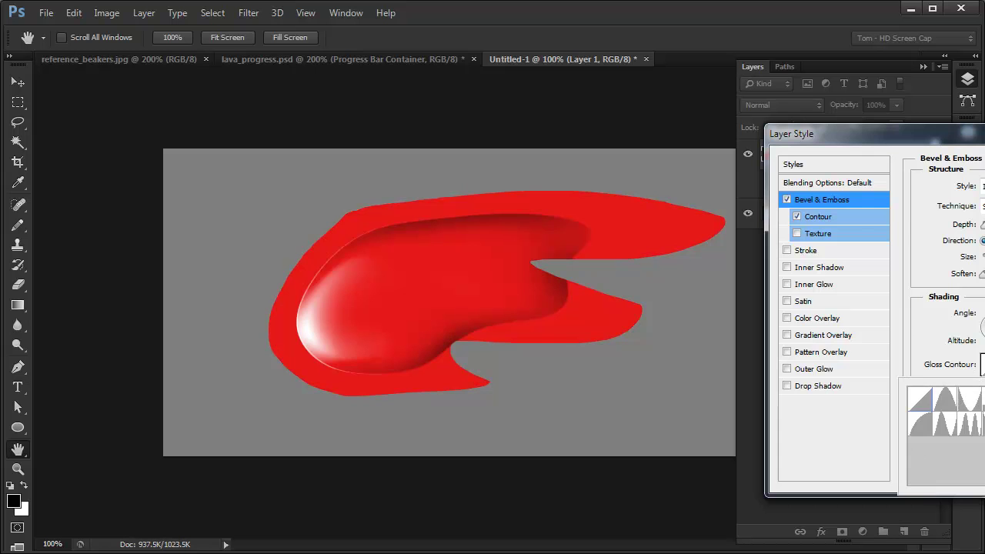
{"action": "key", "text": "Escape"}
{"action": "key", "text": "Return"}
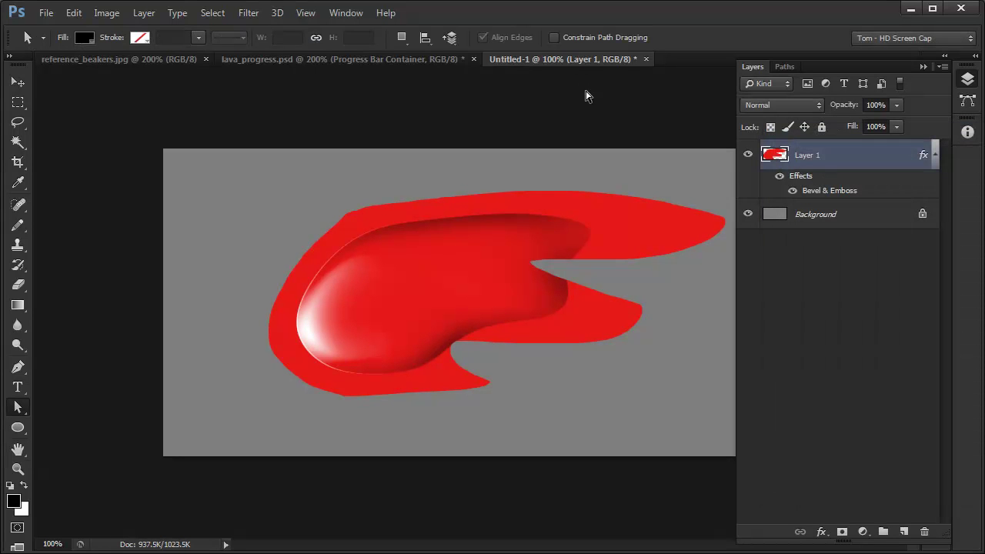
Switch to lava_progress.psd and examine the custom bevel contour curve of the Progress Bar Container layer.
{"action": "left_click", "coordinate": [379, 60]}
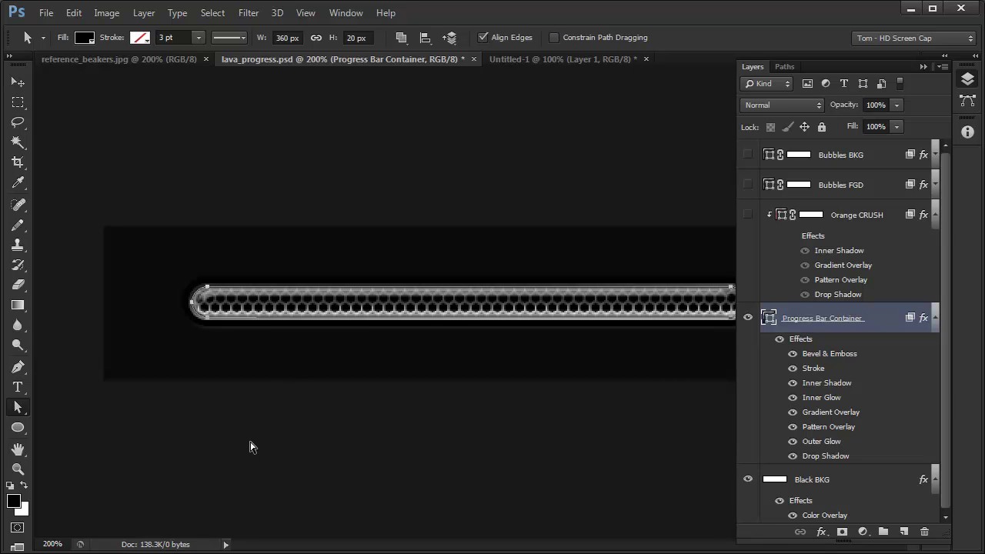
{"action": "left_click", "coordinate": [576, 187]}
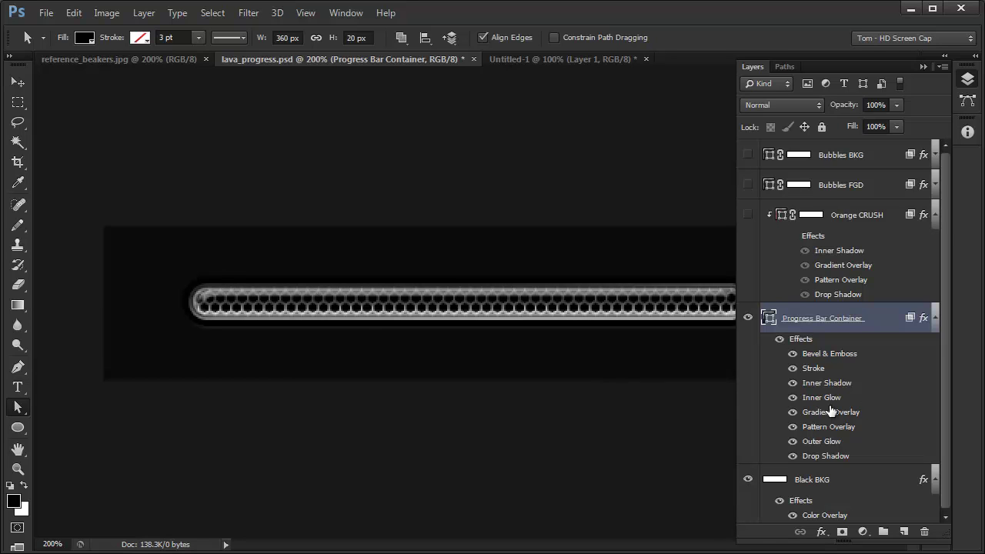
{"action": "double_click", "coordinate": [827, 359]}
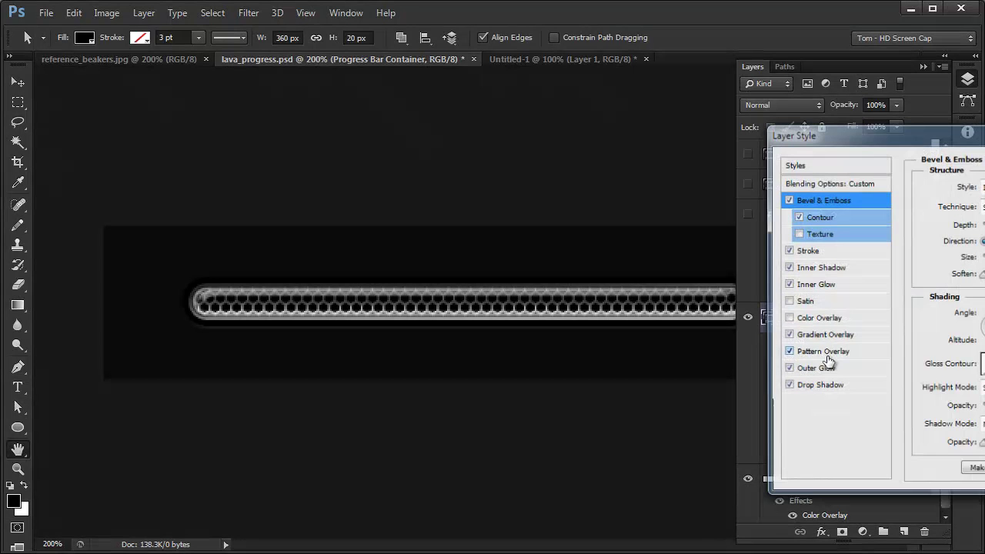
{"action": "left_click", "coordinate": [849, 218]}
{"action": "left_click", "coordinate": [967, 193]}
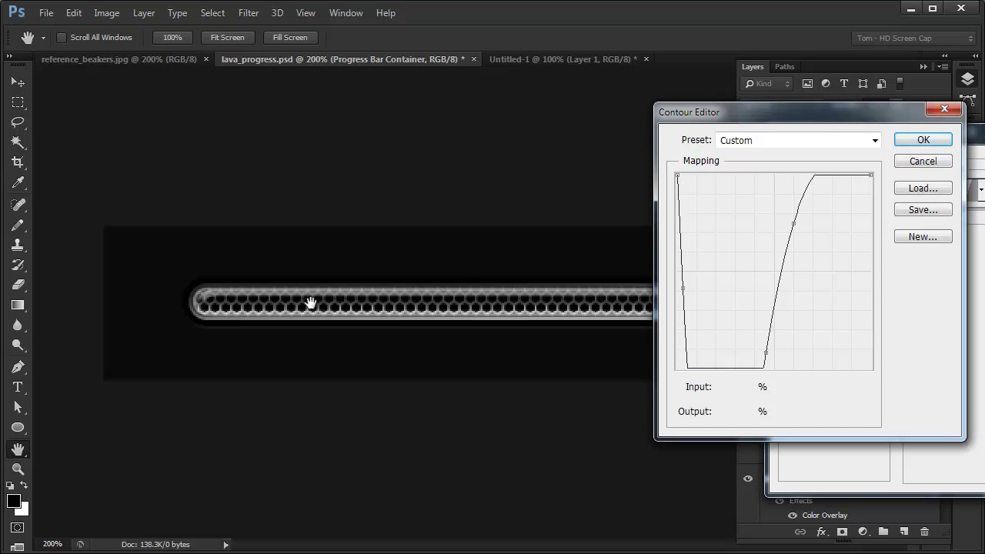
{"action": "left_click", "coordinate": [927, 142]}
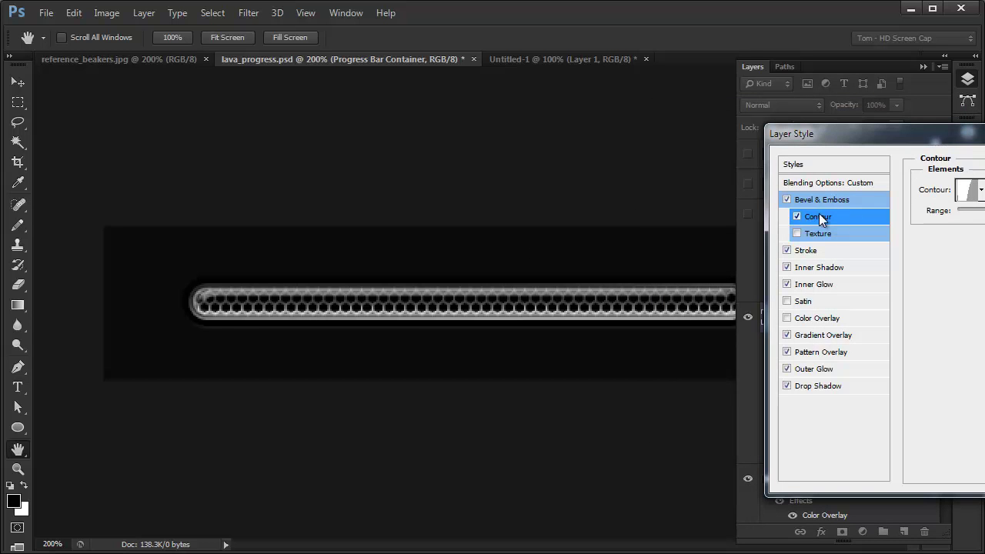
Check the Progress Bar Container's main bevel settings, its available contour presets and its custom contour curve.
{"action": "left_click", "coordinate": [823, 198]}
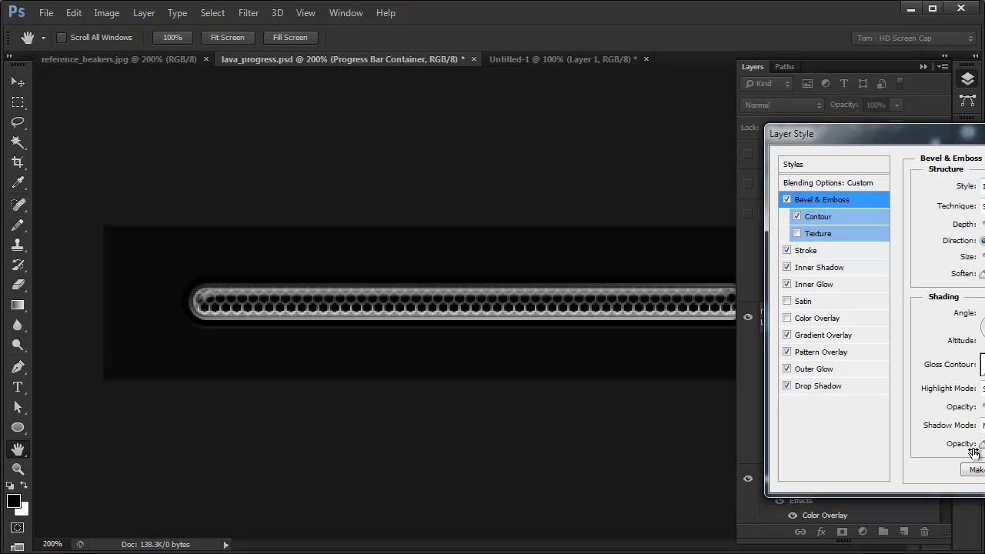
{"action": "left_click", "coordinate": [836, 216]}
{"action": "left_click", "coordinate": [978, 192]}
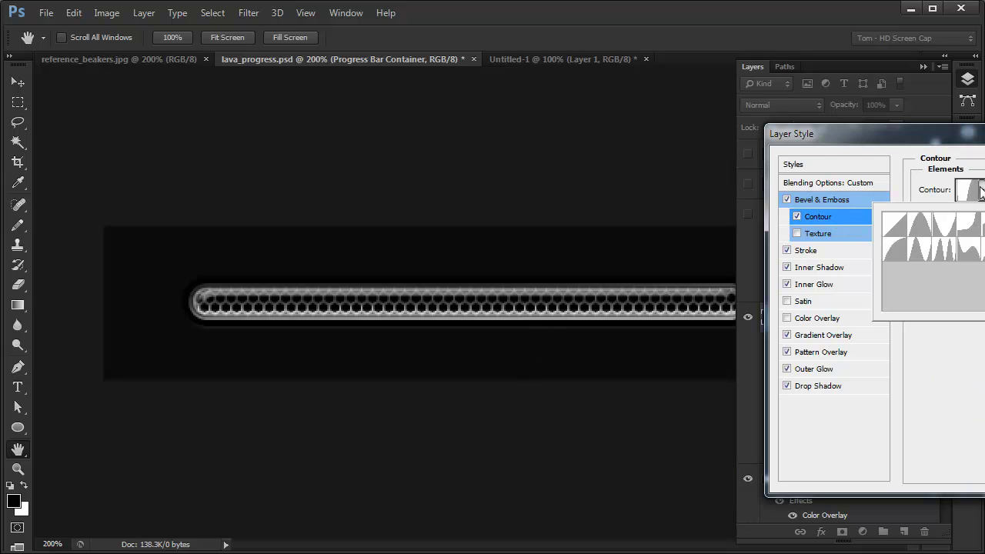
{"action": "left_click", "coordinate": [969, 191]}
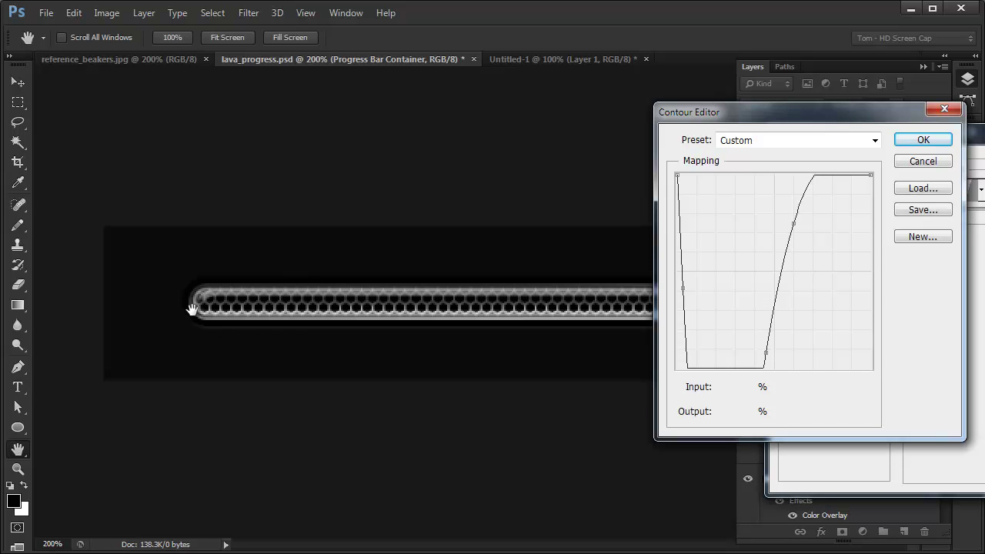
{"action": "left_click", "coordinate": [913, 142]}
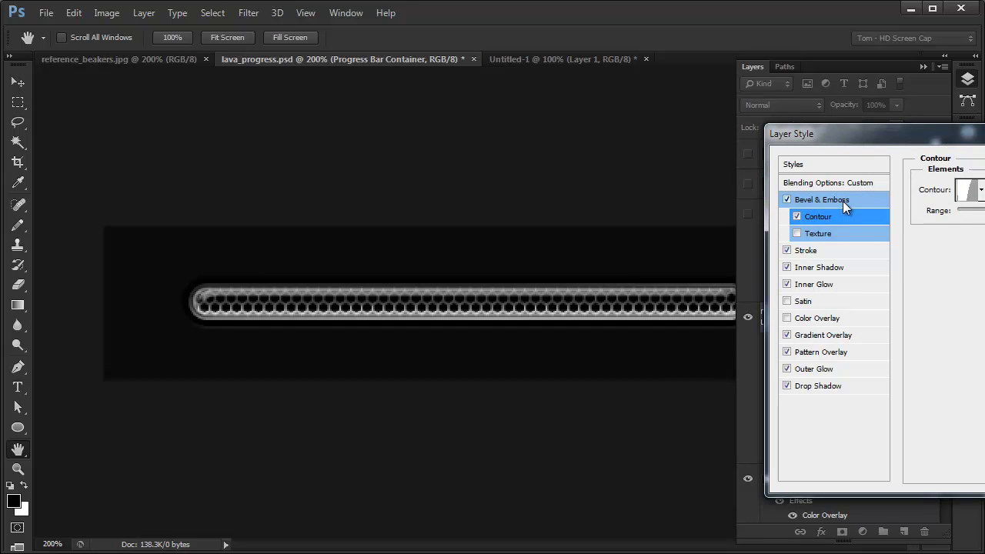
Compare the bevel's structure and shading settings with its contour curve, cancelling out of the curve editor.
{"action": "left_click", "coordinate": [842, 202]}
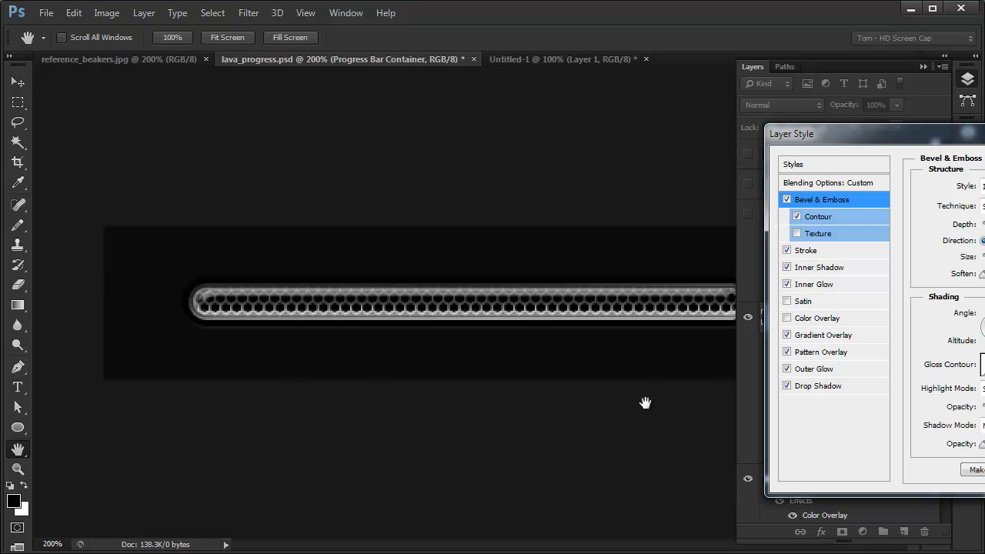
{"action": "left_click", "coordinate": [817, 218]}
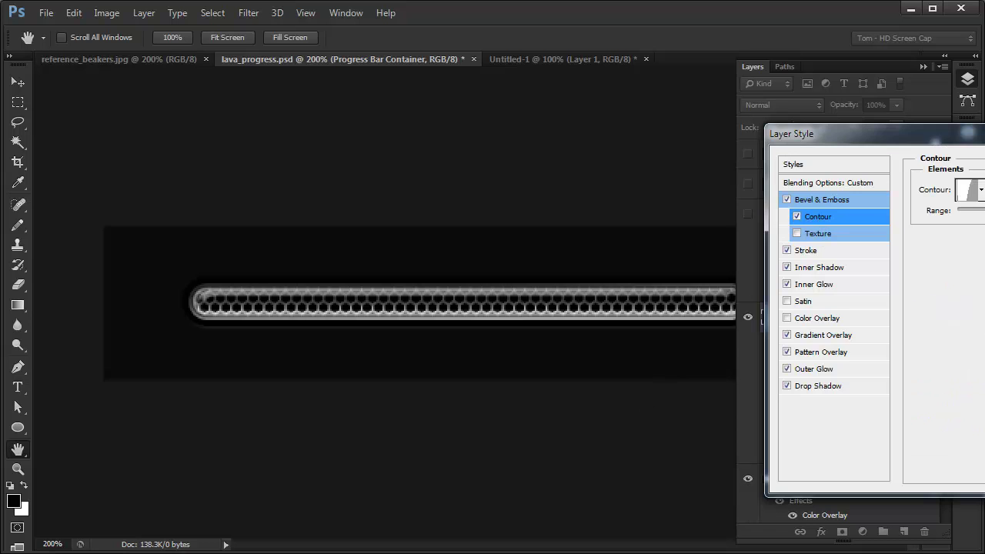
{"action": "left_click", "coordinate": [966, 192]}
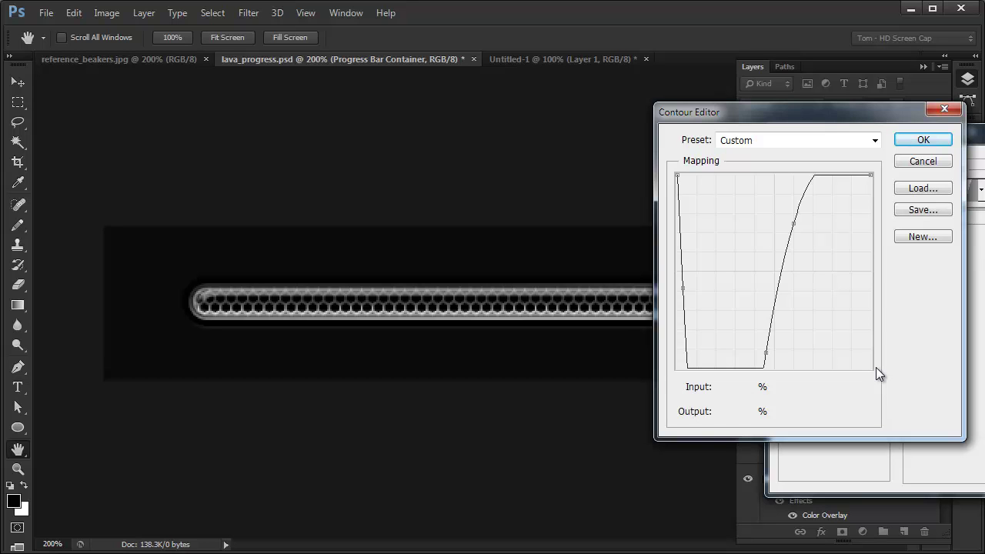
{"action": "left_click", "coordinate": [921, 164]}
{"action": "left_click", "coordinate": [823, 198]}
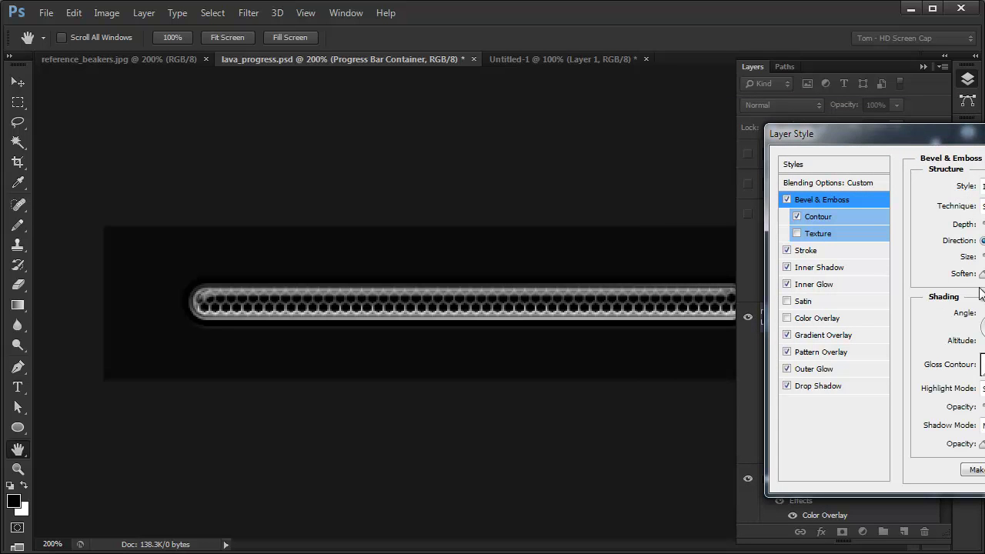